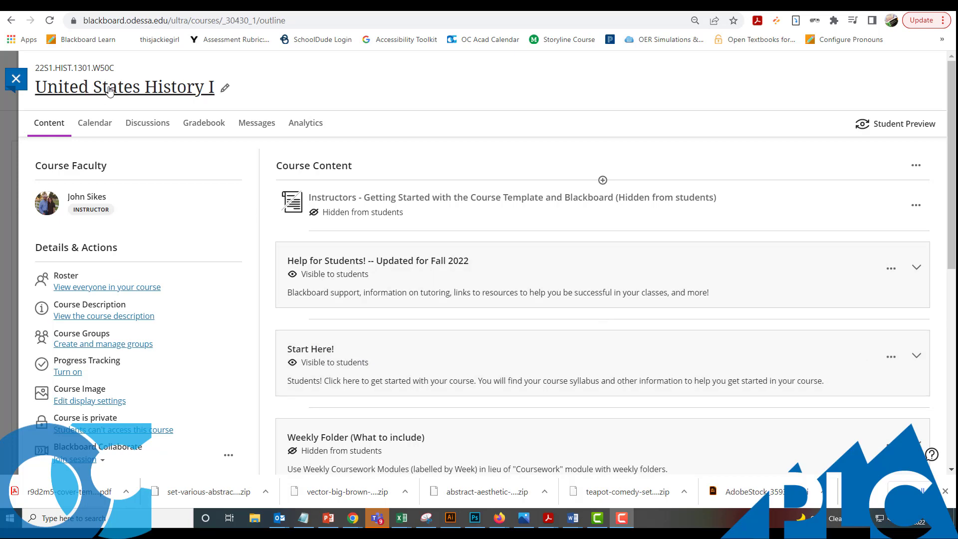
- Expand the Start Here! folder and scroll to its four items
left_click(432, 356)
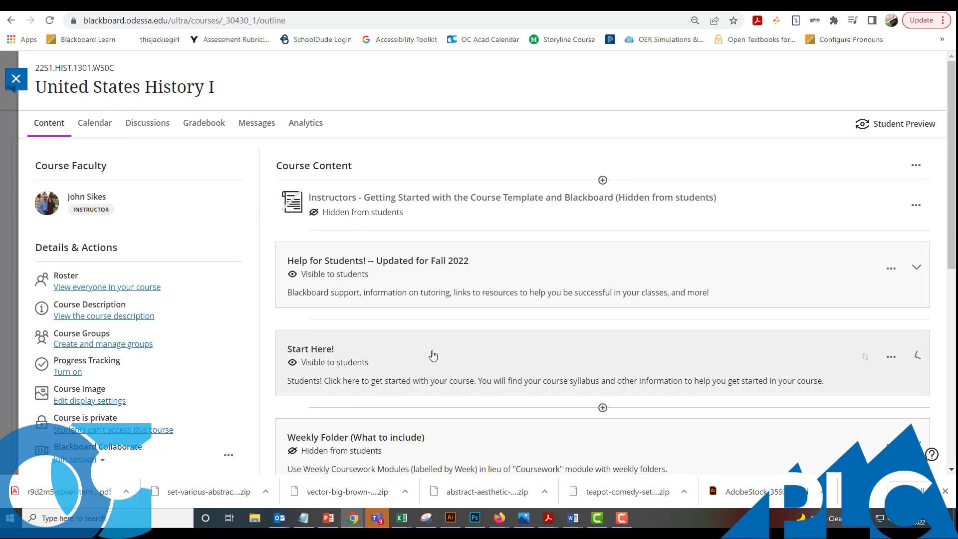
scroll(434, 356, "down", 3)
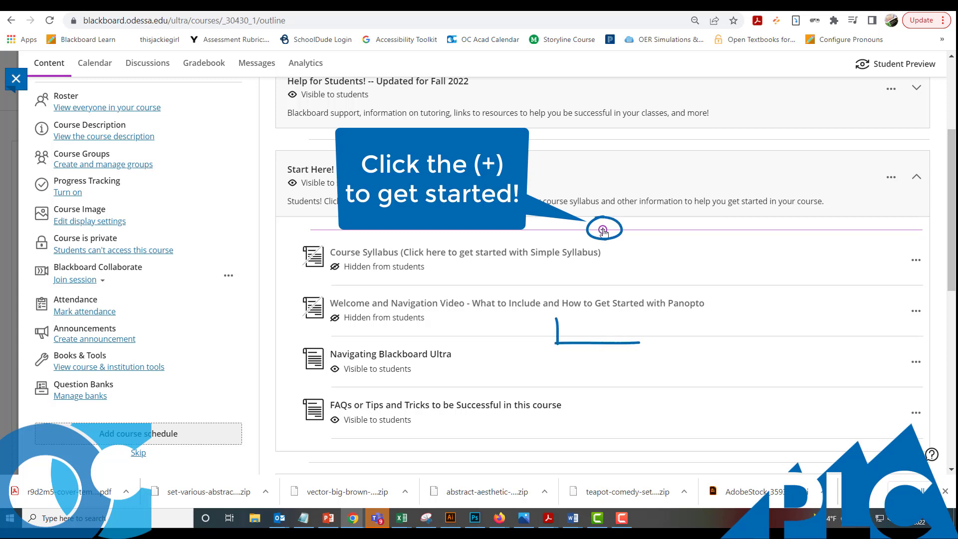
- Add the Course Syllabus (Simple Syllabus) tool from the Content Market at the top of Start Here!
left_click(603, 230)
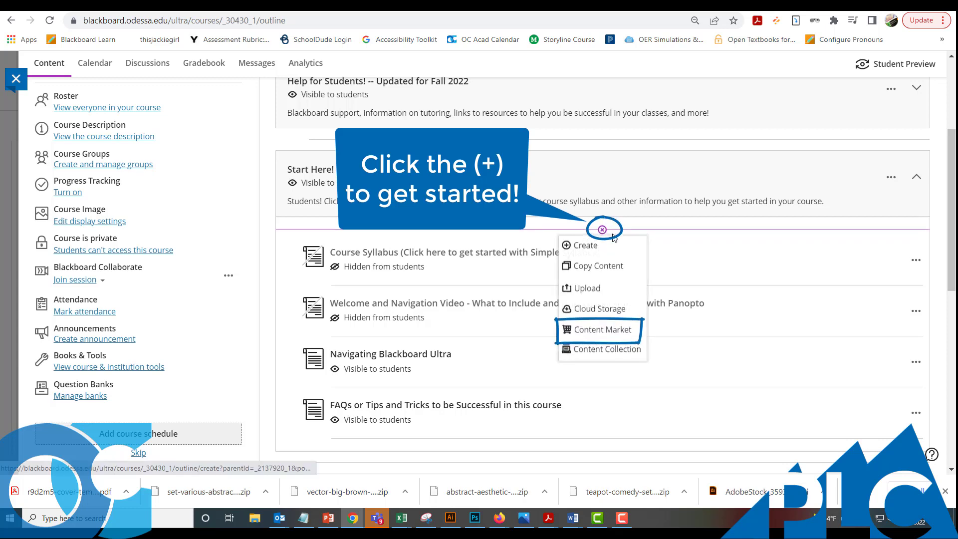
left_click(603, 330)
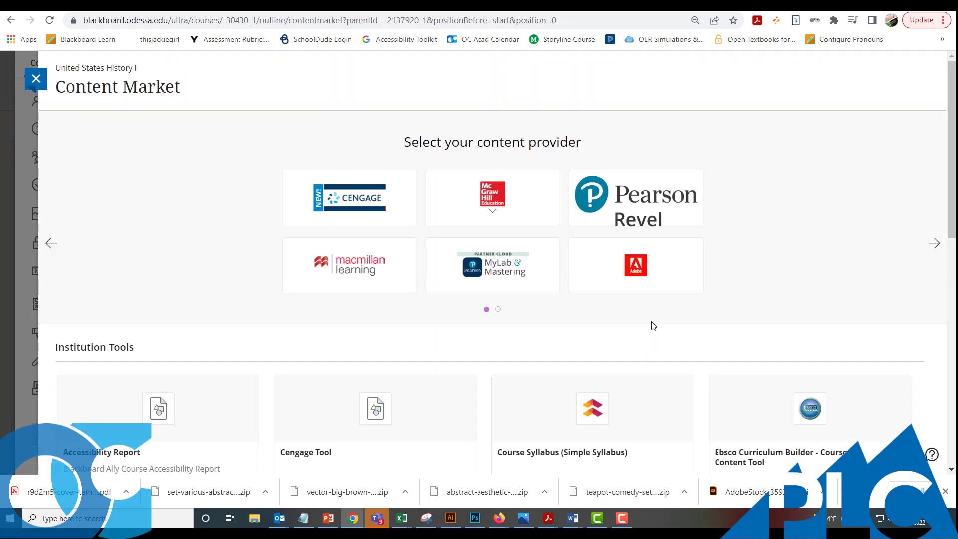
scroll(650, 327, "down", 3)
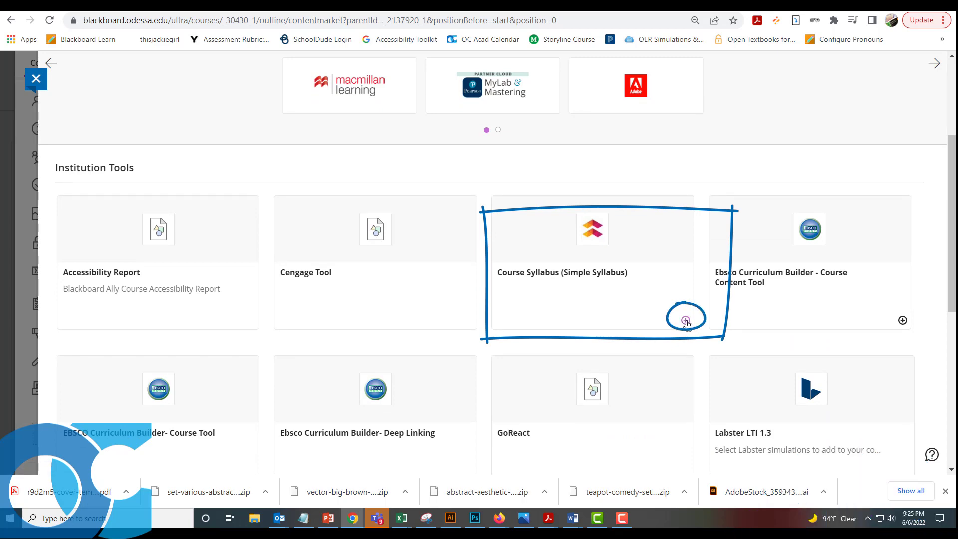
left_click(686, 321)
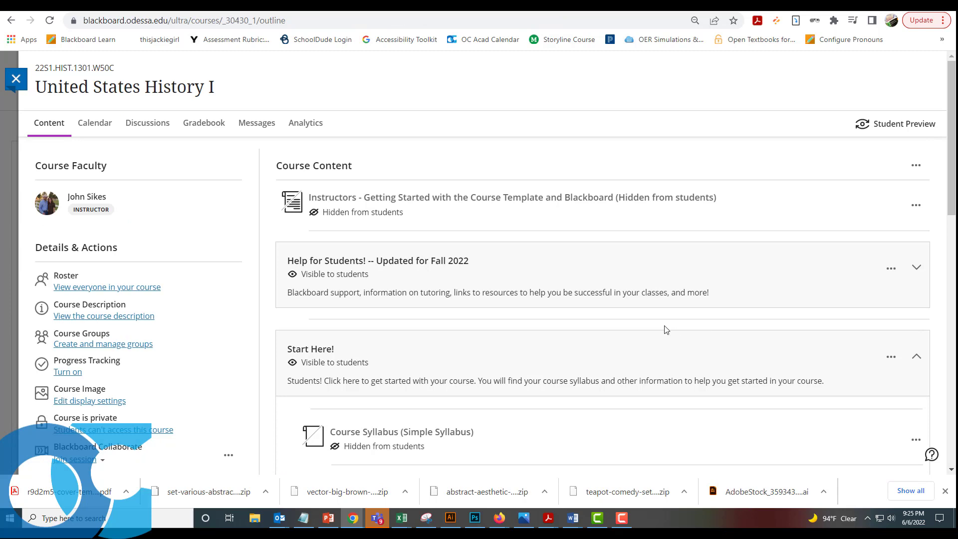
scroll(667, 329, "down", 2)
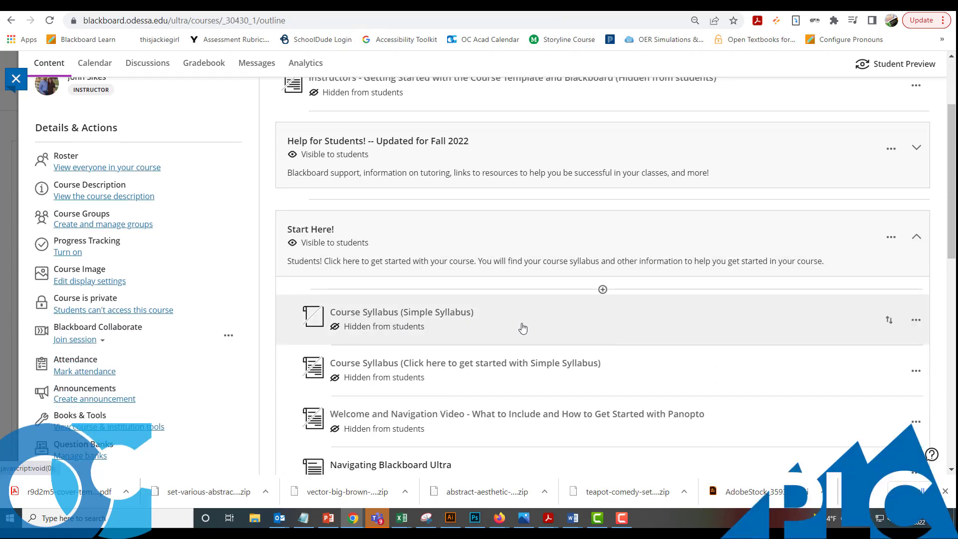
- Launch the new Course Syllabus item to open the HIST 1301 W50C syllabus editor
left_click(493, 324)
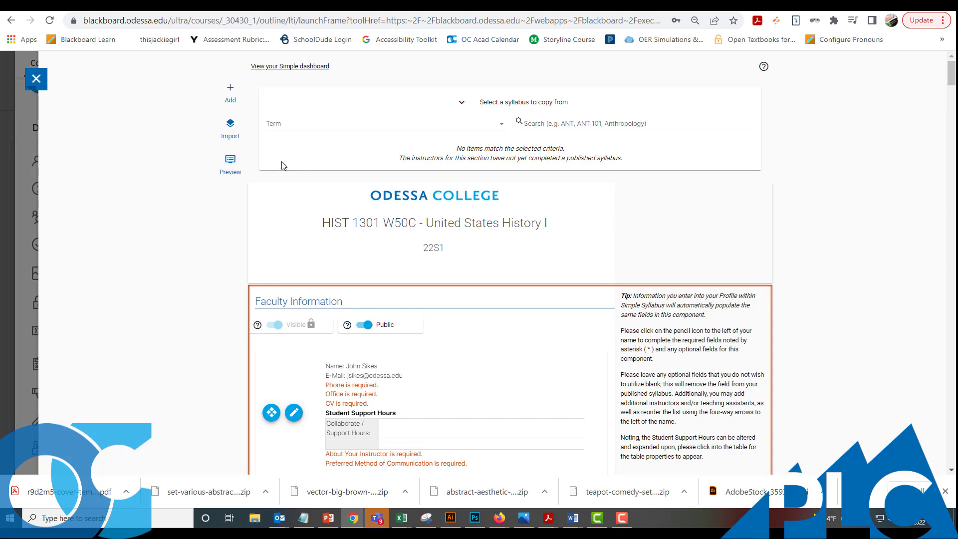
scroll(383, 327, "down", 1)
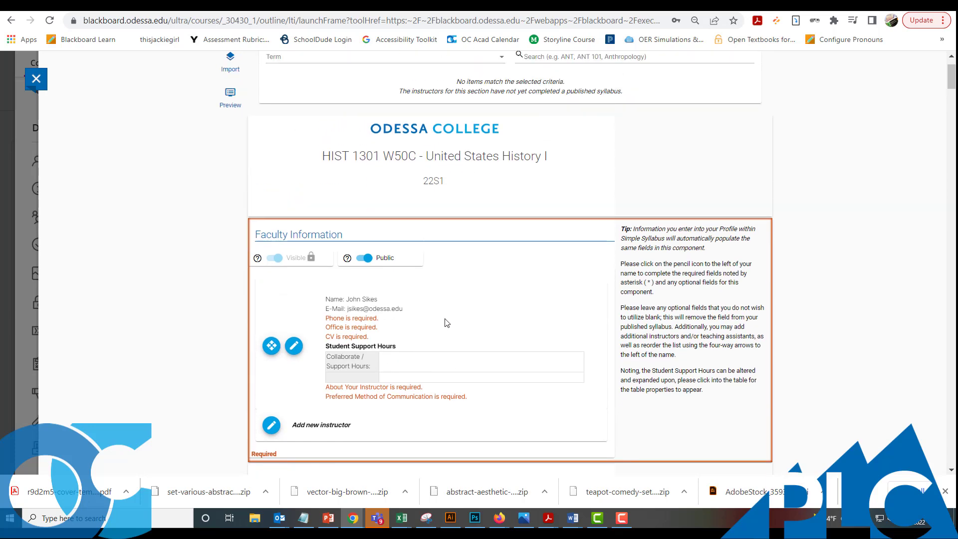
scroll(328, 215, "up", 1)
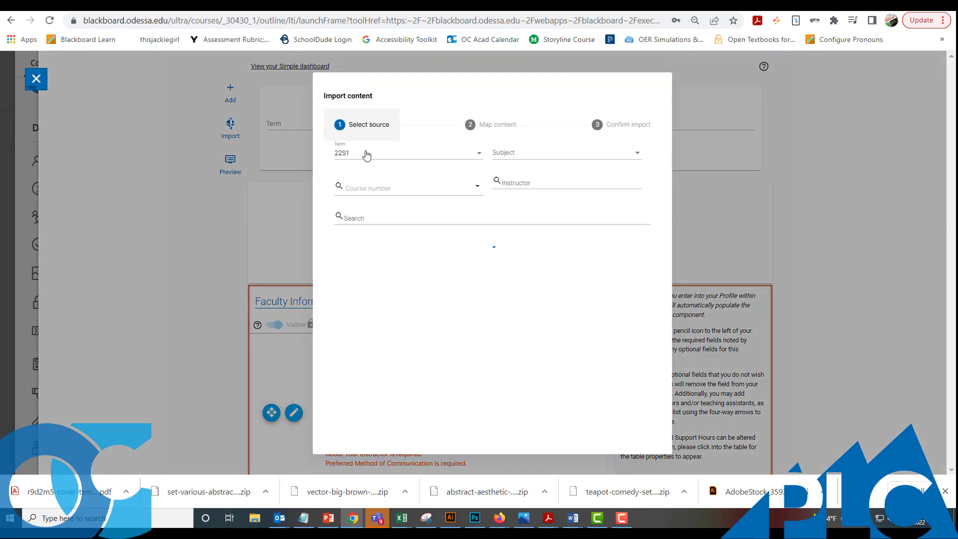
- Choose ULTRA-MASTER as the import source term
left_click(366, 154)
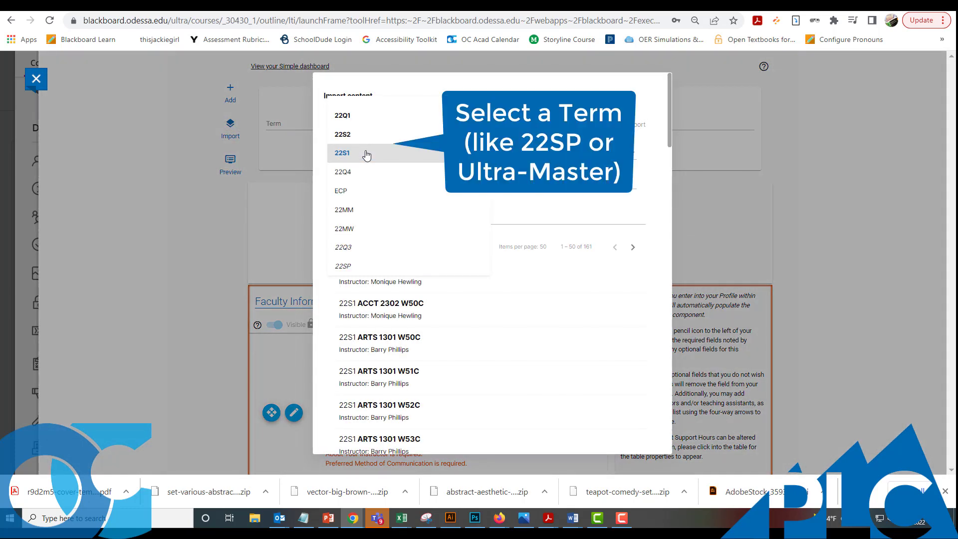
scroll(366, 160, "down", 5)
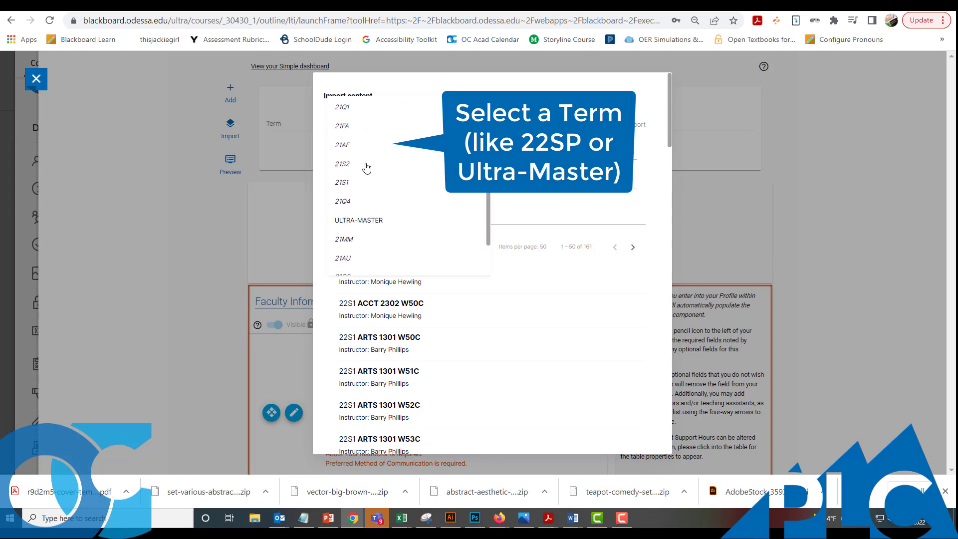
scroll(367, 167, "down", 2)
left_click(364, 135)
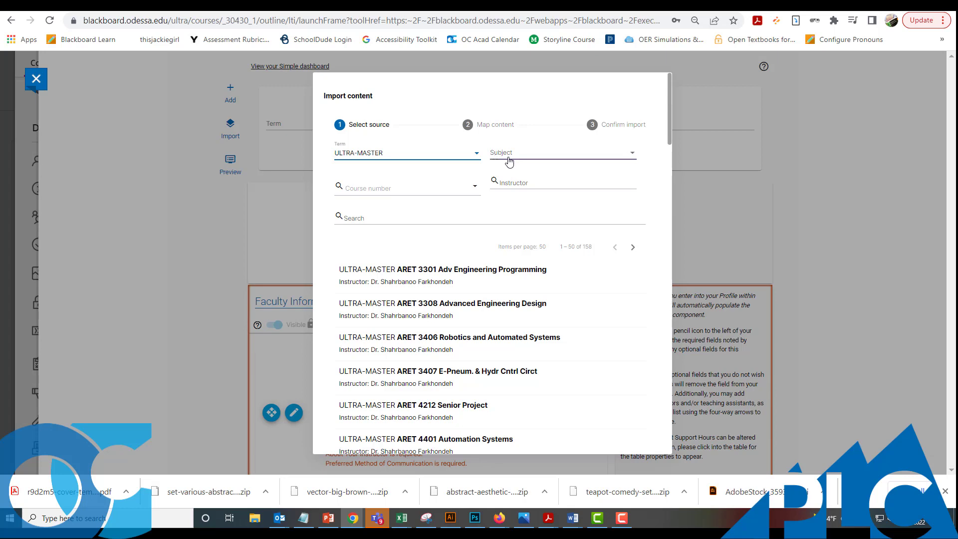
- Filter the import sources to subject HIST and course number 1301
left_click(509, 155)
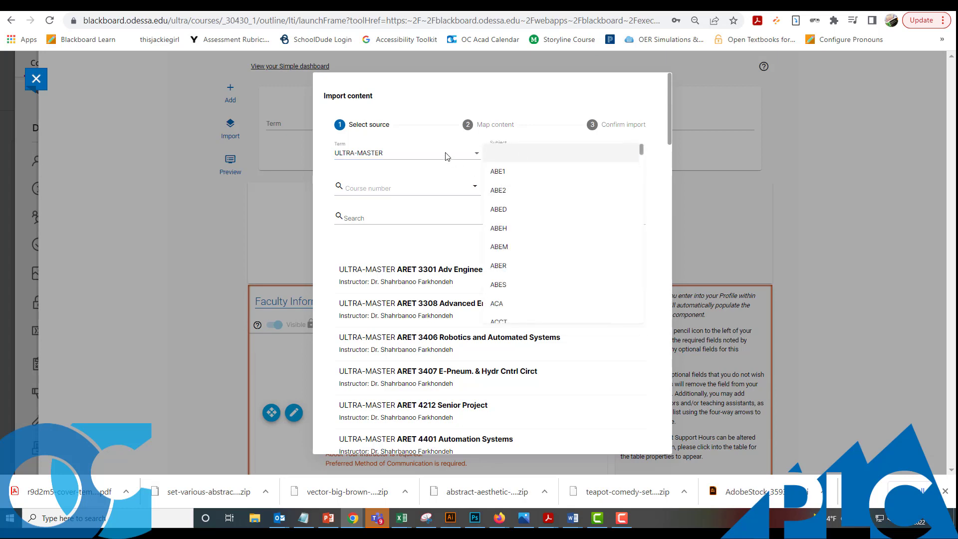
key("h")
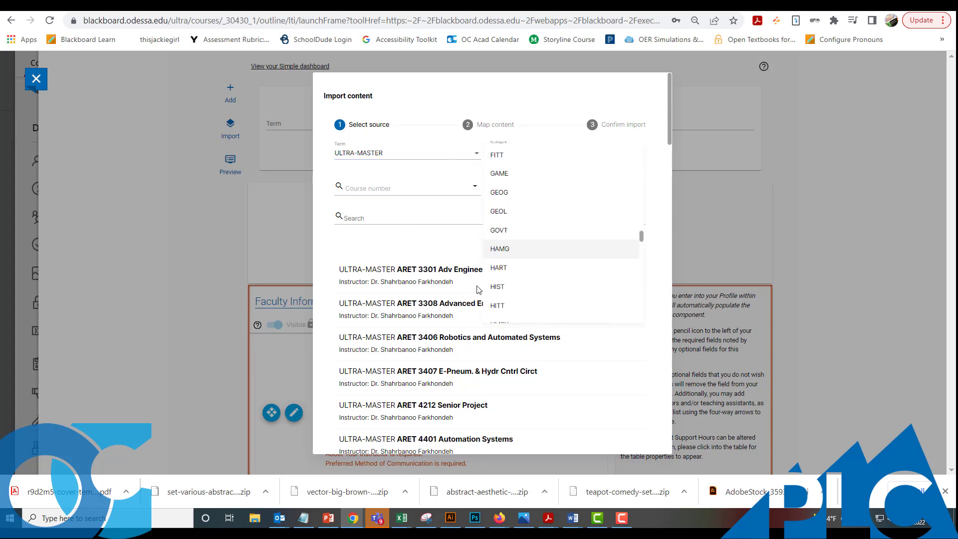
left_click(495, 287)
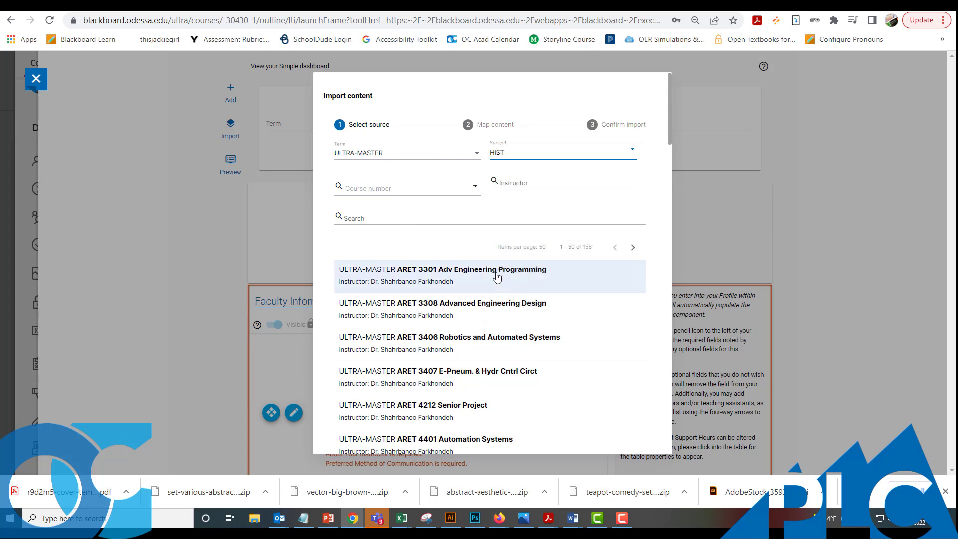
left_click(363, 184)
type("13")
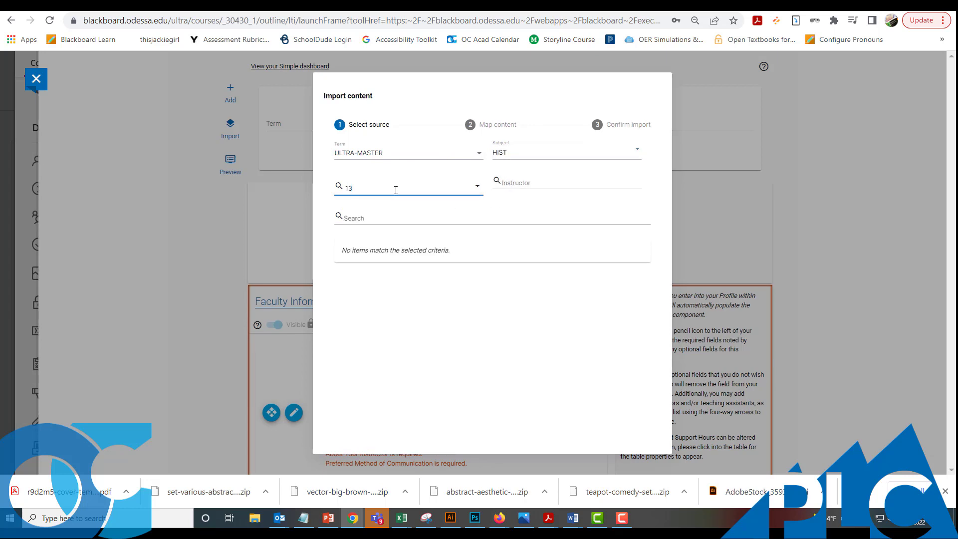
type("91")
key("BackSpace")
key("BackSpace")
type("01")
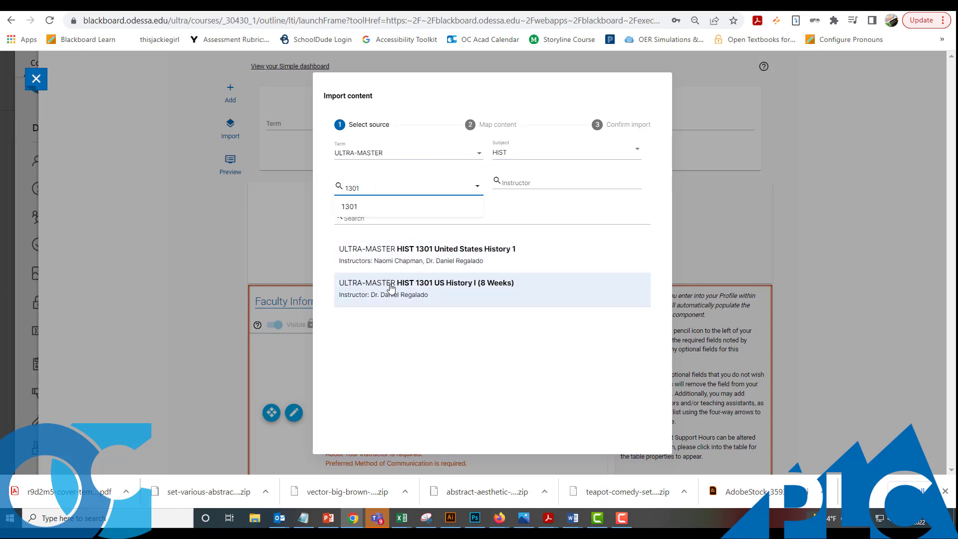
- Pick HIST 1301 US History I (8 Weeks) as source, skipping Faculty Information and mapping Grading to Grading
left_click(428, 284)
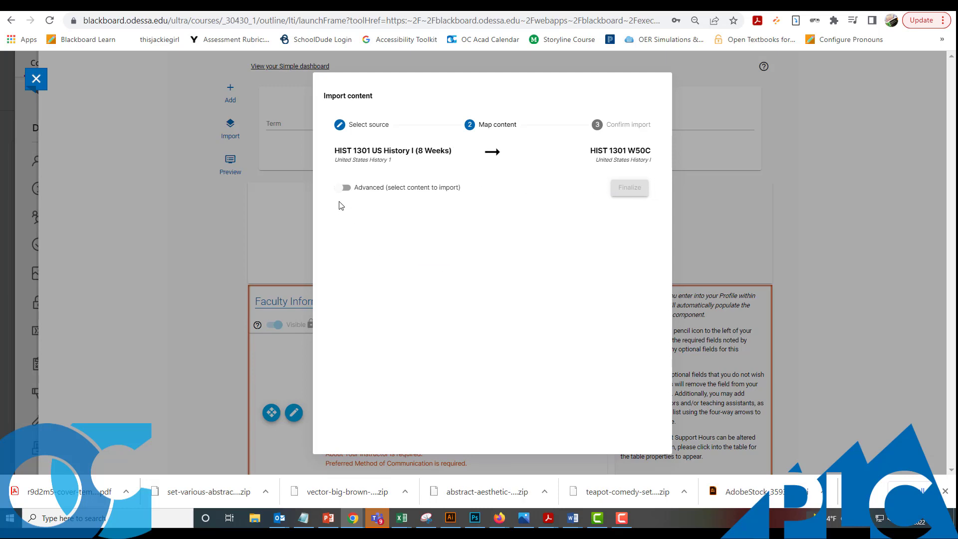
left_click(344, 188)
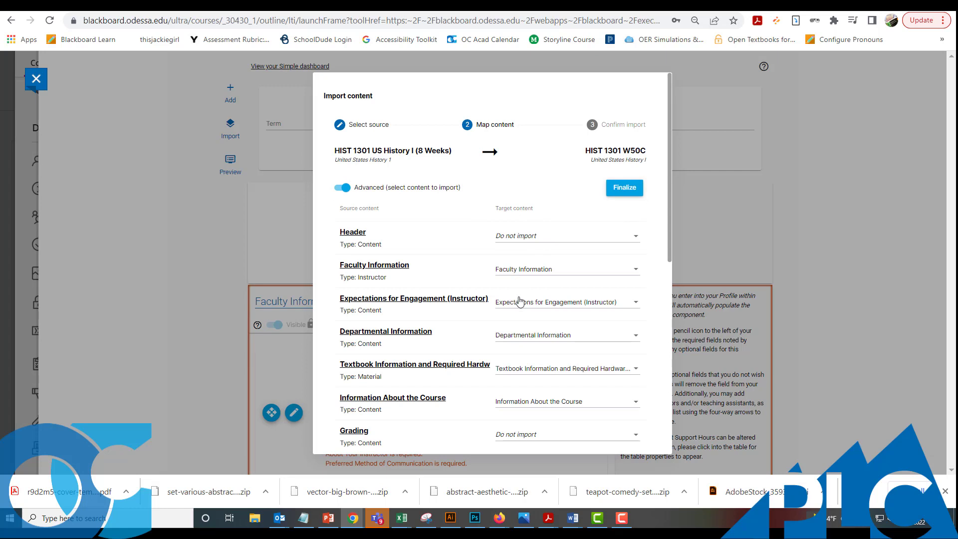
left_click(524, 269)
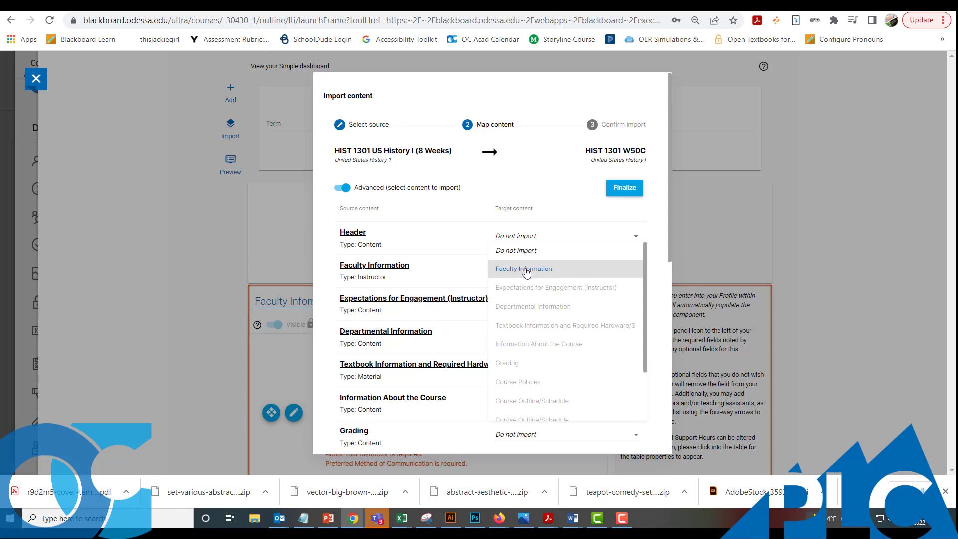
left_click(527, 273)
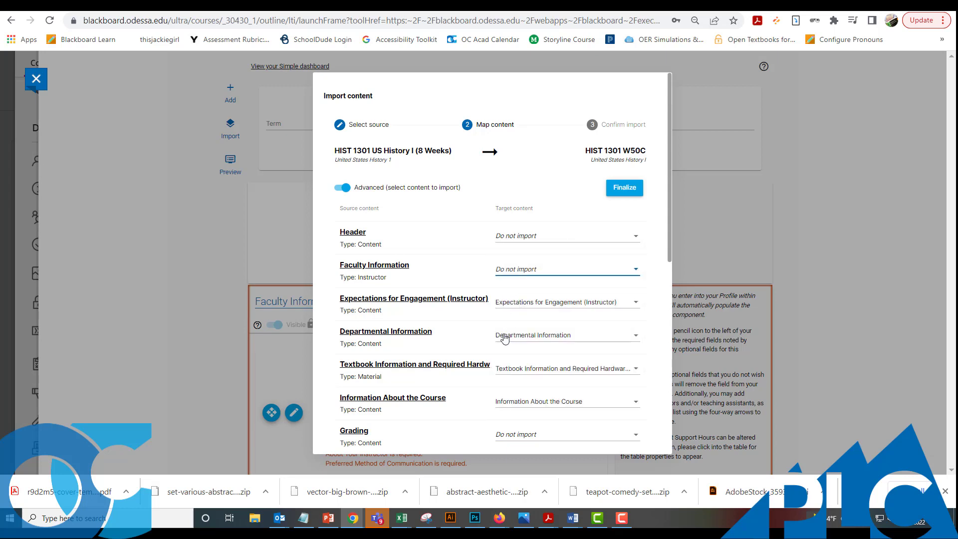
scroll(531, 331, "down", 1)
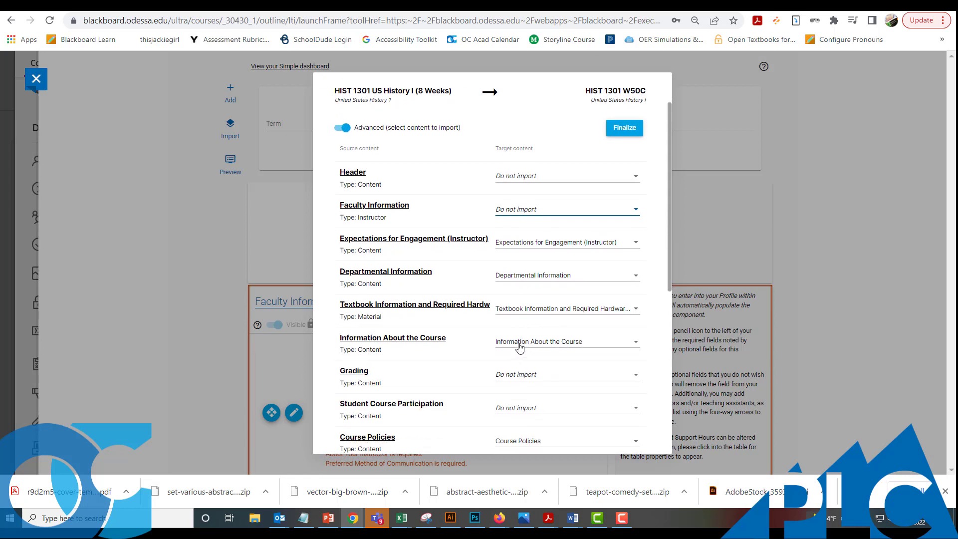
left_click(513, 379)
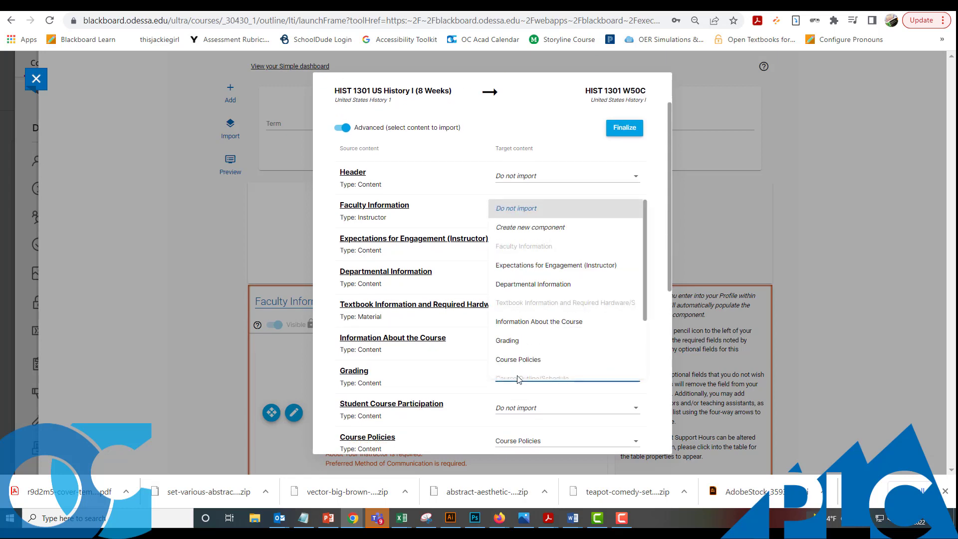
left_click(513, 340)
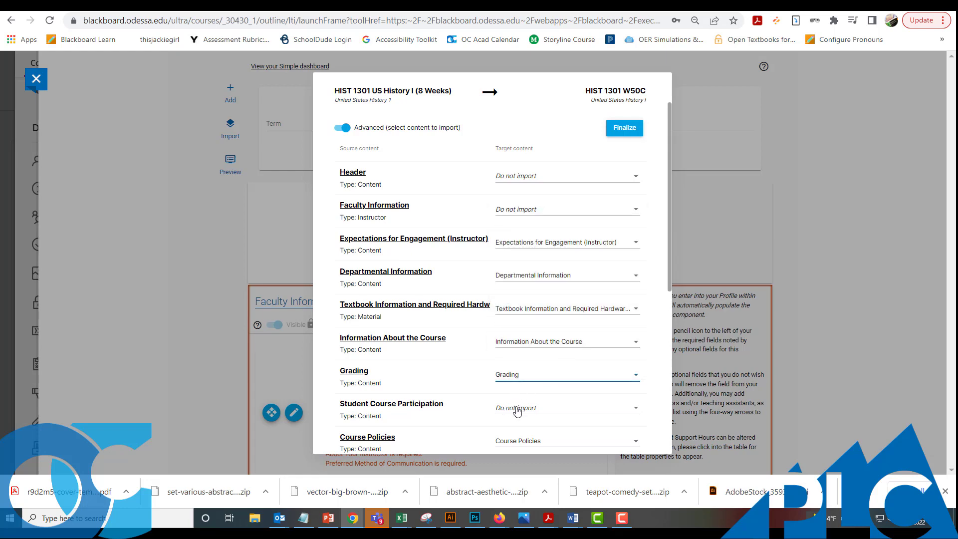
- Set Course Policies to Do not import
scroll(541, 387, "down", 2)
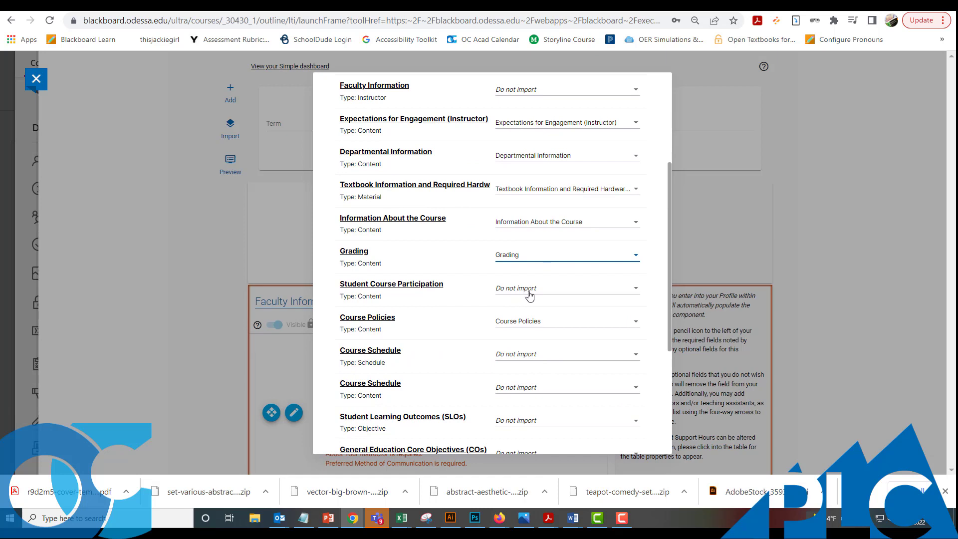
left_click(511, 325)
scroll(517, 310, "up", 3)
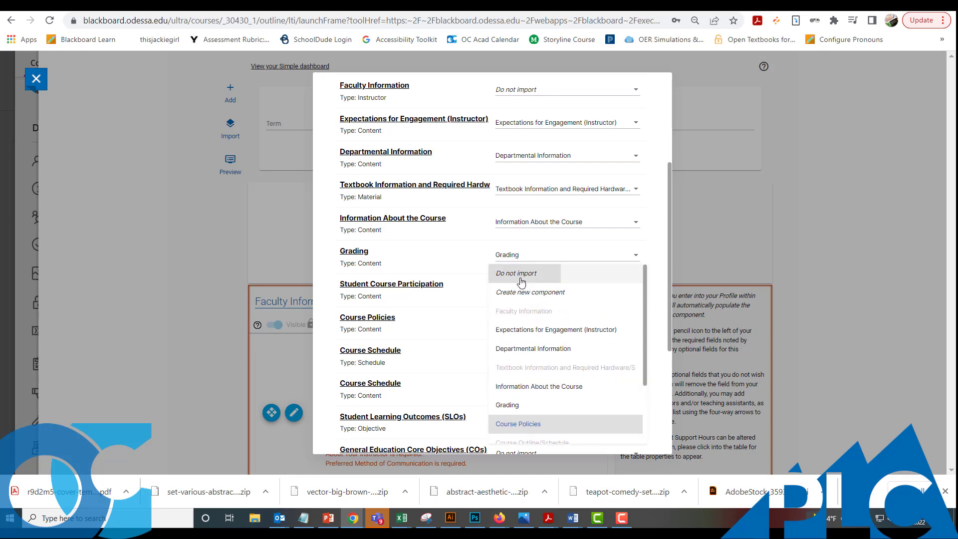
left_click(522, 282)
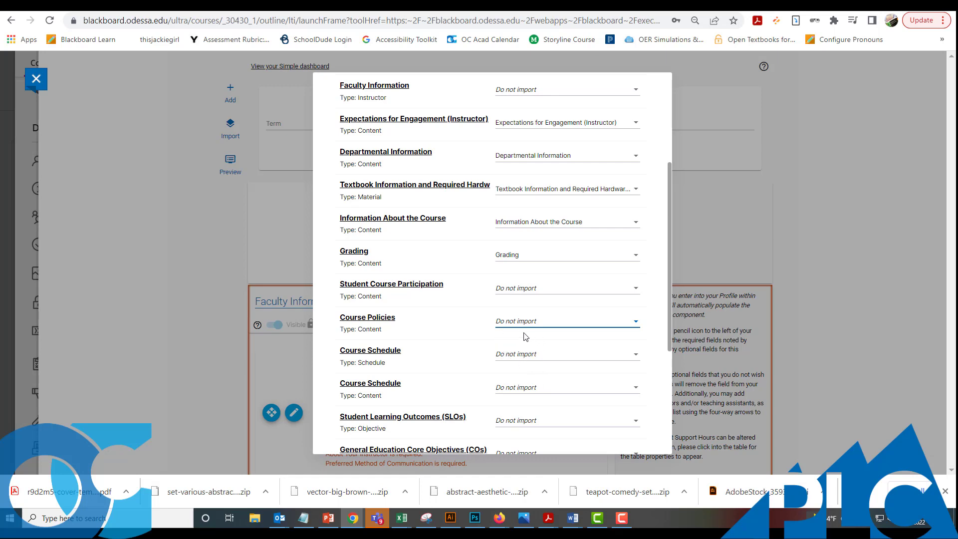
- Map both Course Schedule sections to Course Outline/Schedule
left_click(512, 359)
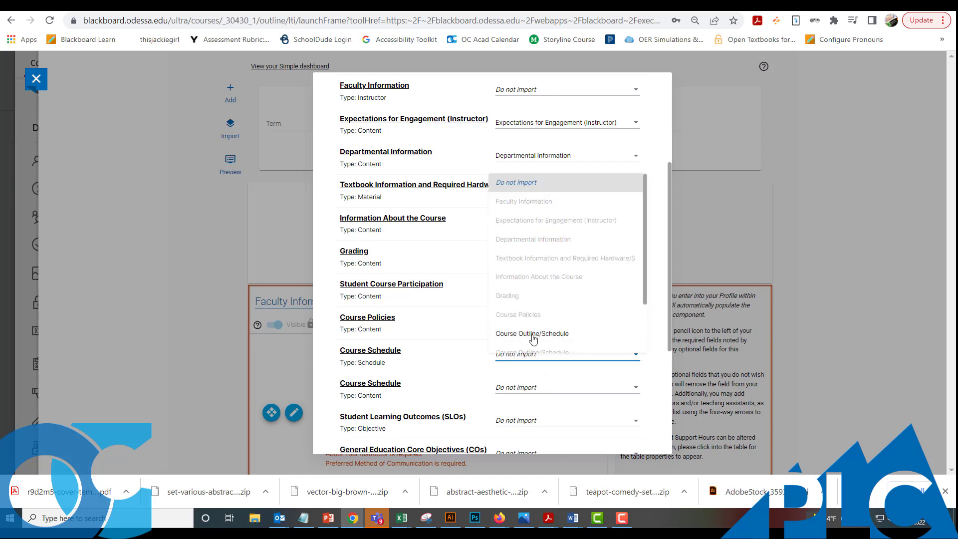
left_click(530, 335)
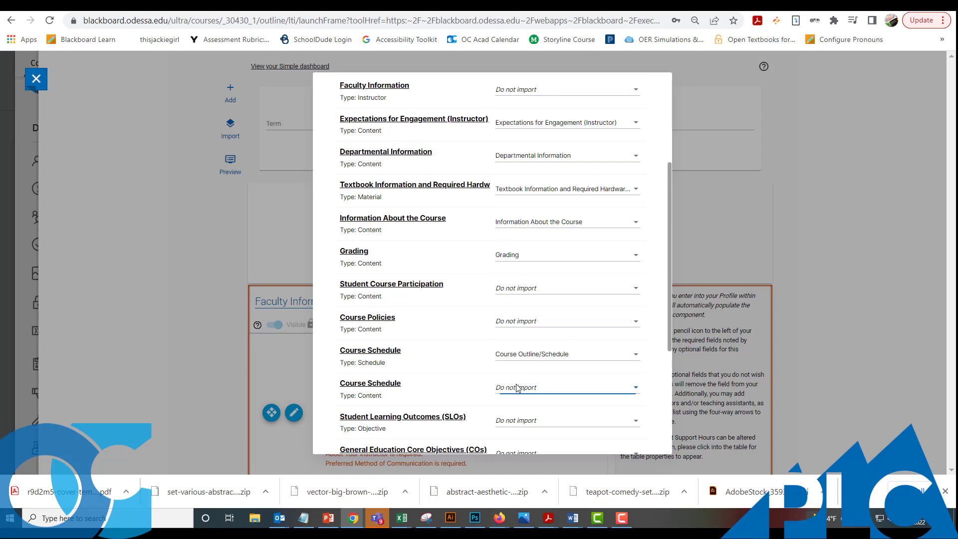
left_click(513, 386)
scroll(533, 363, "down", 1)
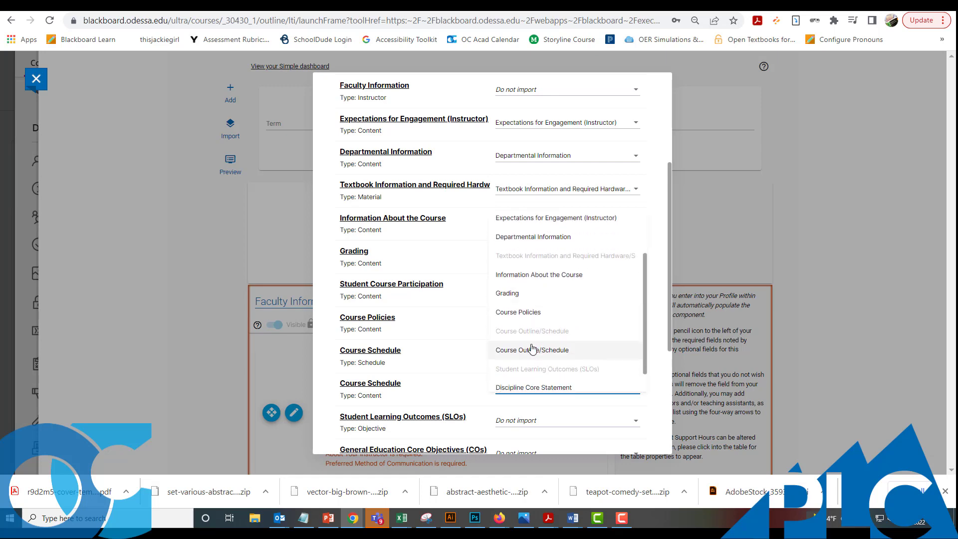
scroll(552, 360, "down", 1)
left_click(523, 389)
scroll(523, 388, "down", 2)
- Map SLOs to Student Learning Outcomes (SLOs) and Discipline Core Statement to its matching component
left_click(521, 310)
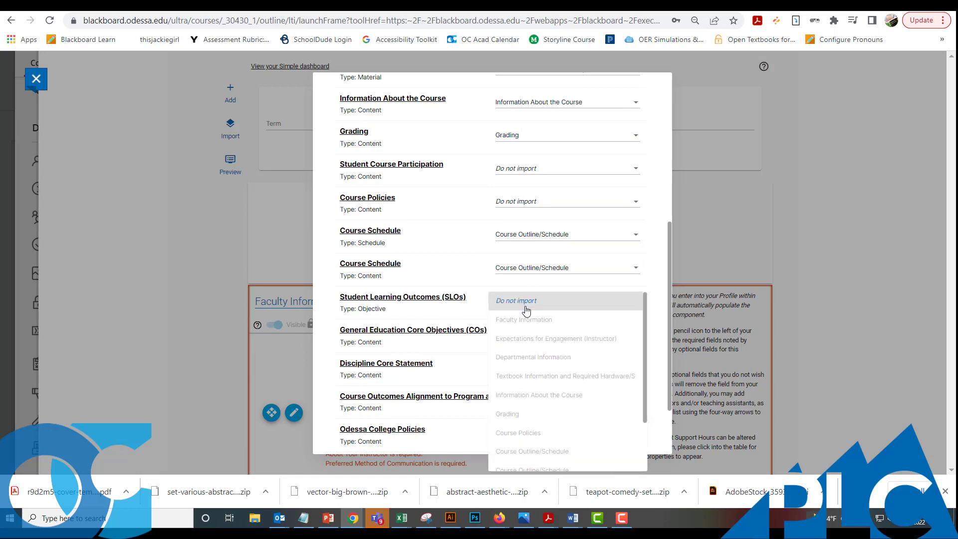
scroll(524, 335, "down", 2)
left_click(550, 423)
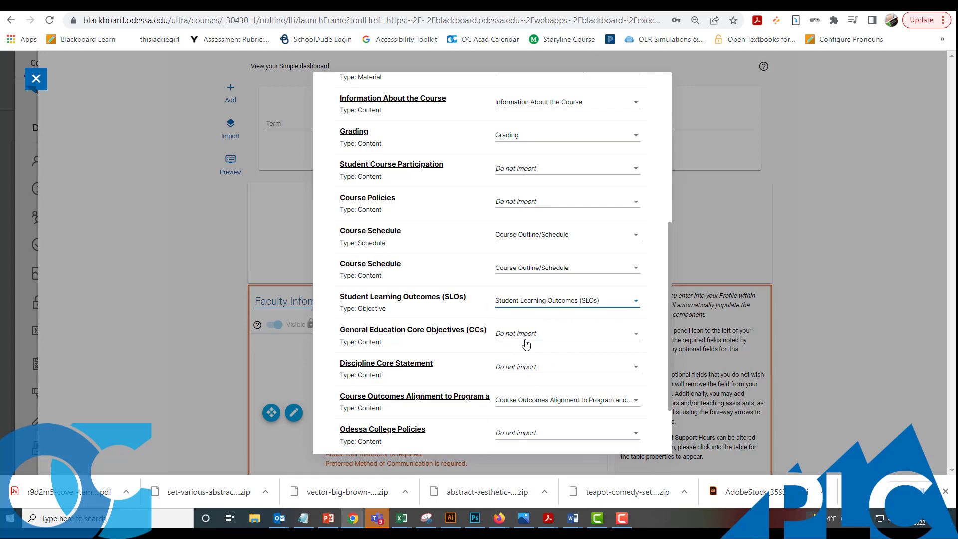
left_click(516, 369)
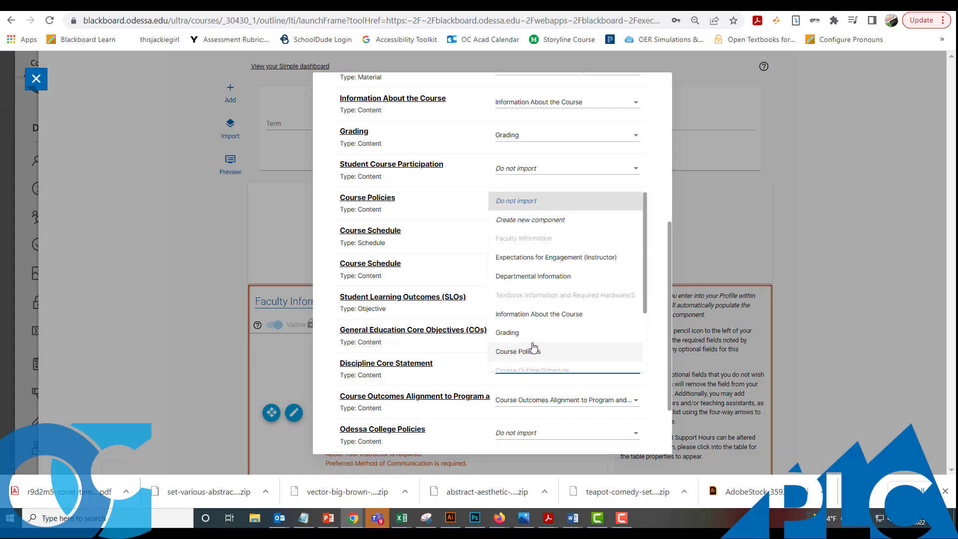
scroll(533, 351, "down", 1)
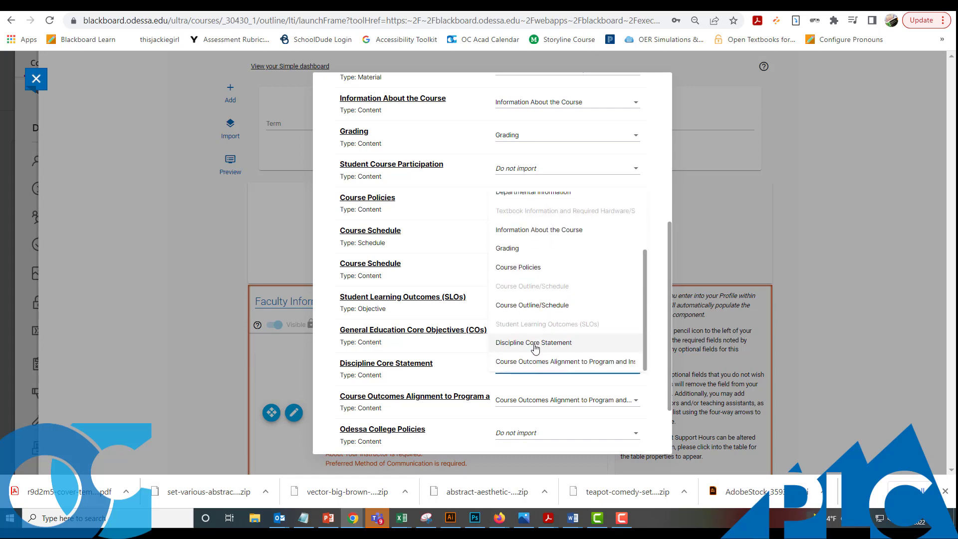
left_click(521, 344)
scroll(501, 352, "down", 1)
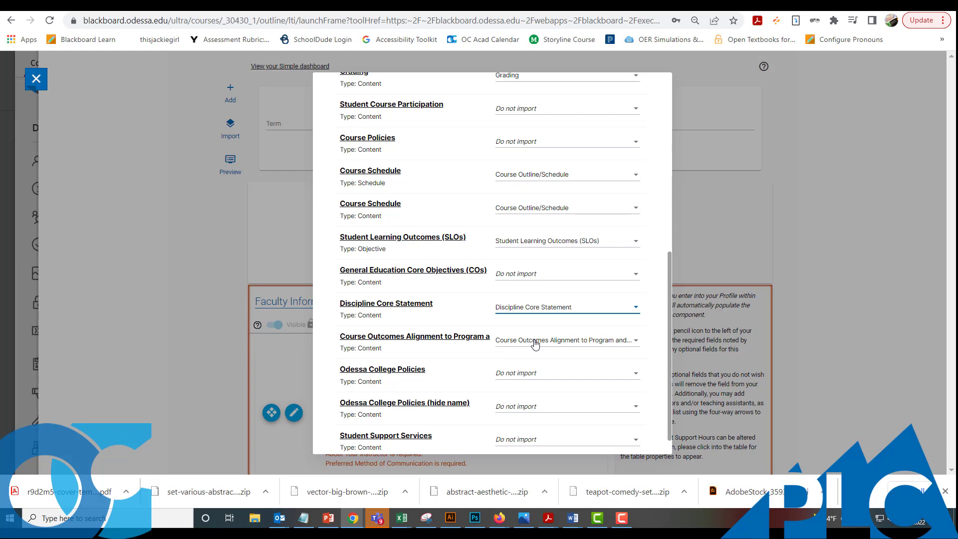
scroll(536, 317, "down", 1)
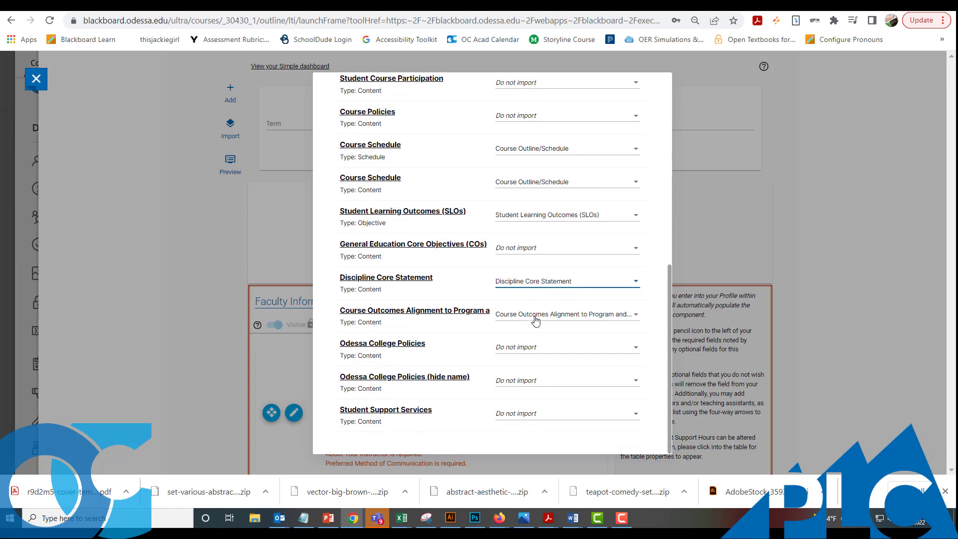
scroll(559, 304, "up", 10)
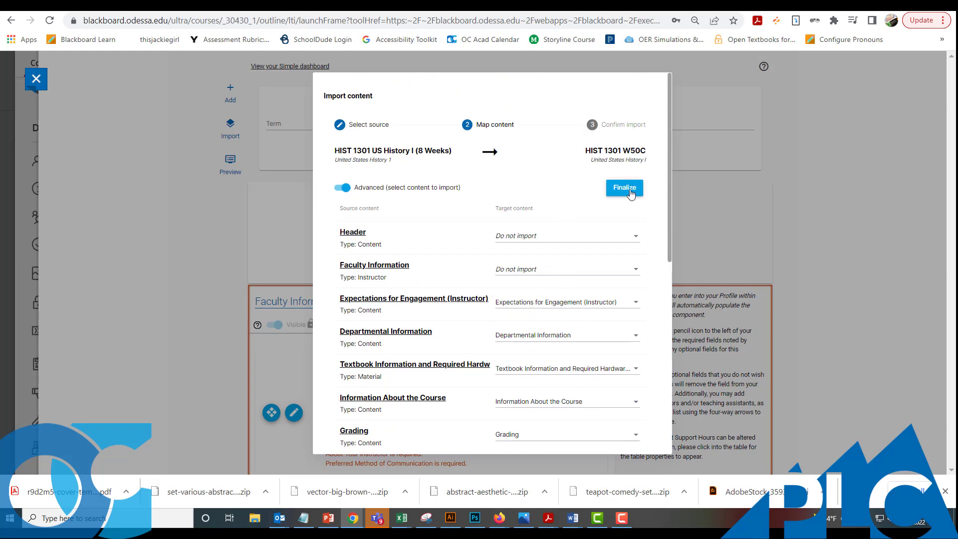
- Finalize the mapping, run the import, and close the dialog once it completes
left_click(622, 189)
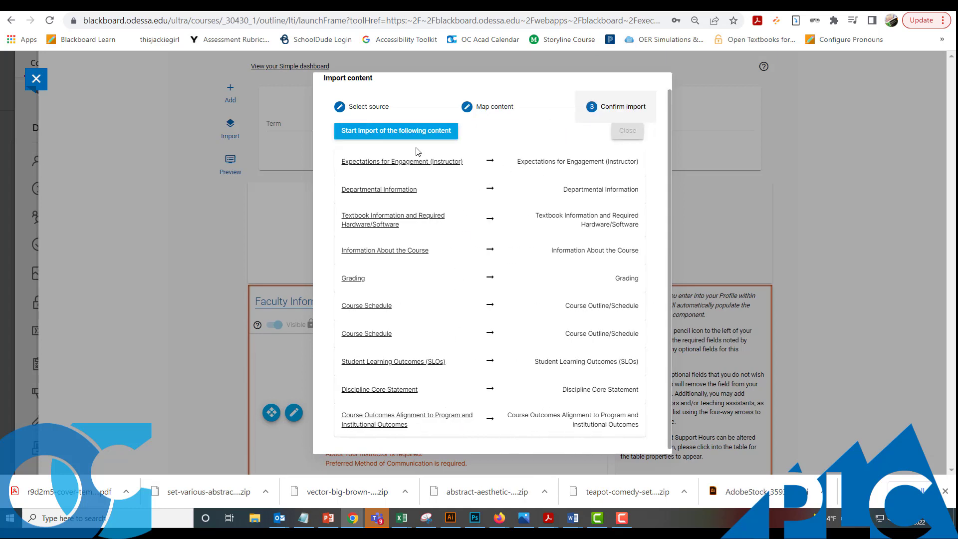
left_click(388, 138)
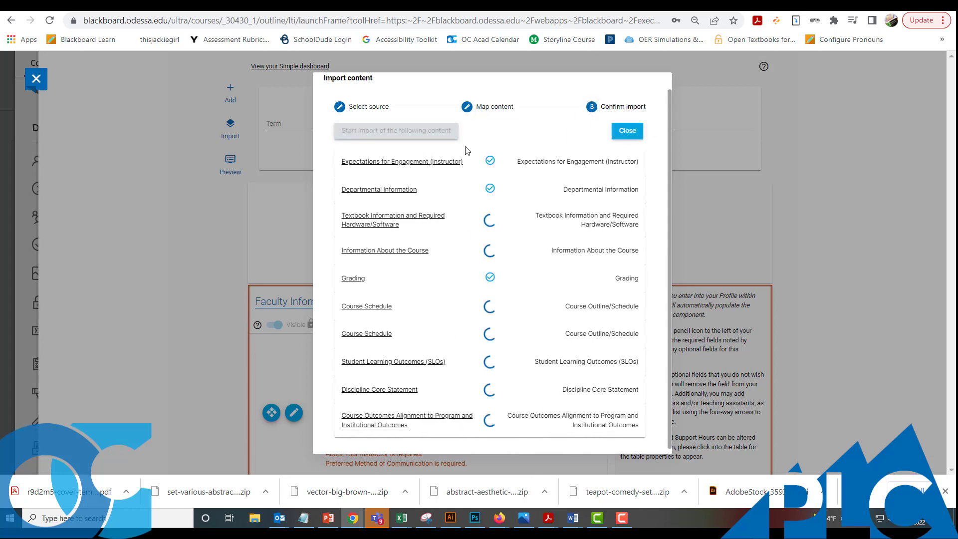
left_click(626, 131)
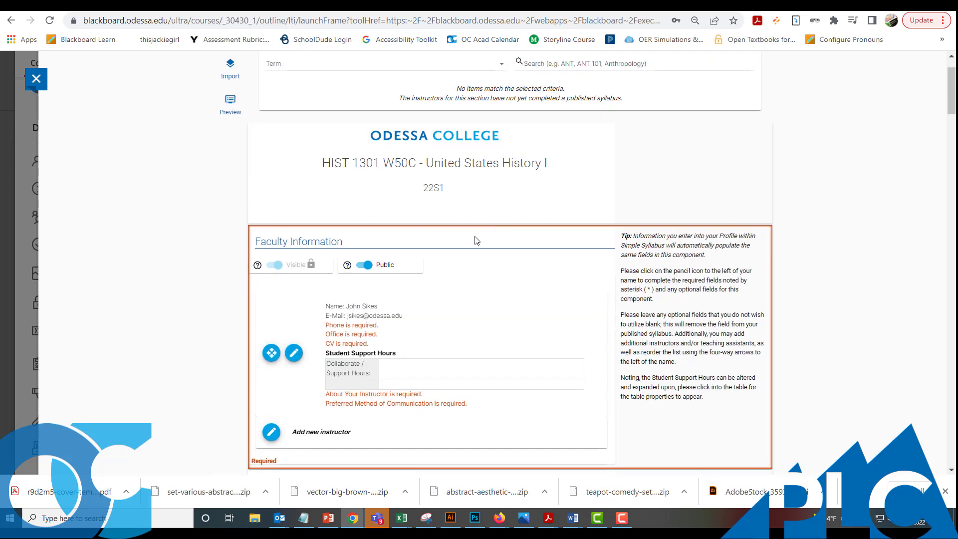
- Enter '.' in the instructor's Phone and Office fields, then open a new browser tab
scroll(513, 209, "down", 2)
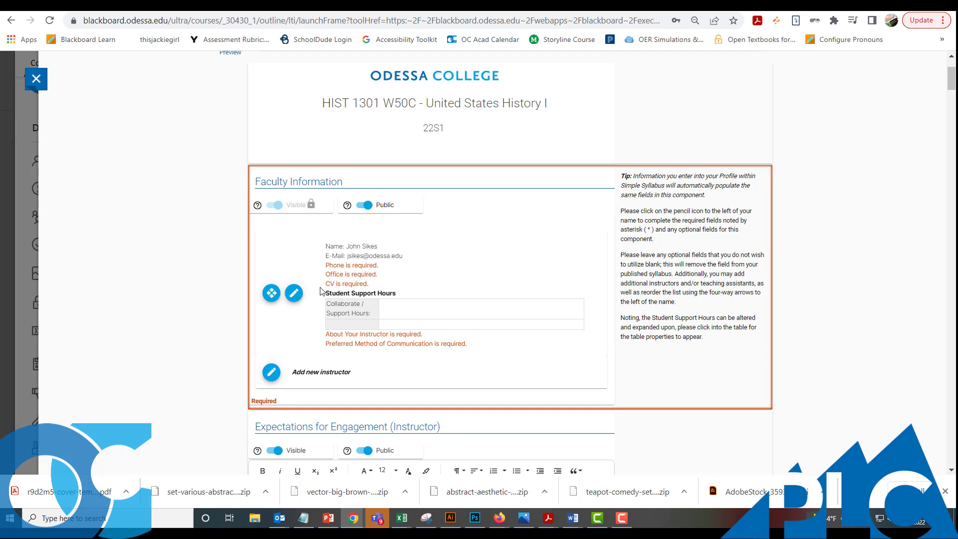
left_click(295, 292)
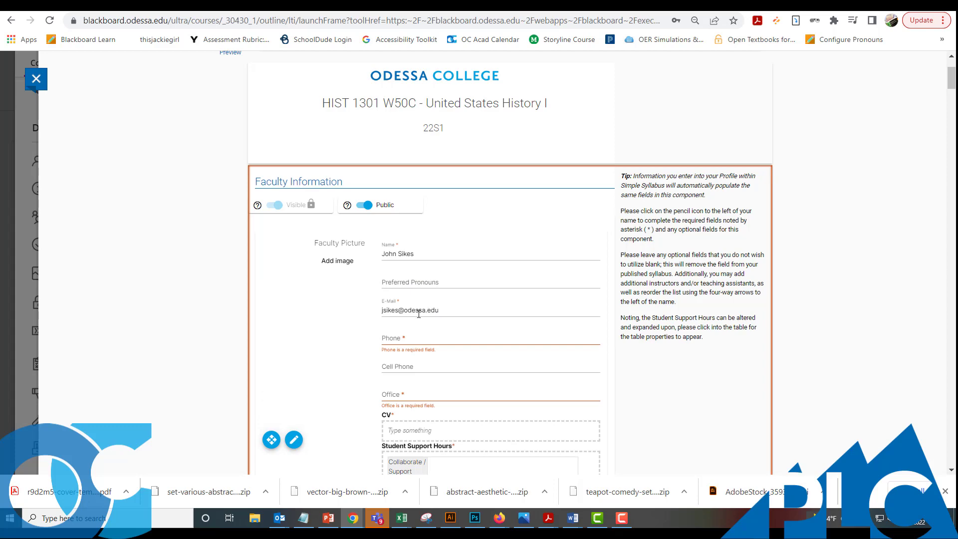
scroll(412, 216, "down", 2)
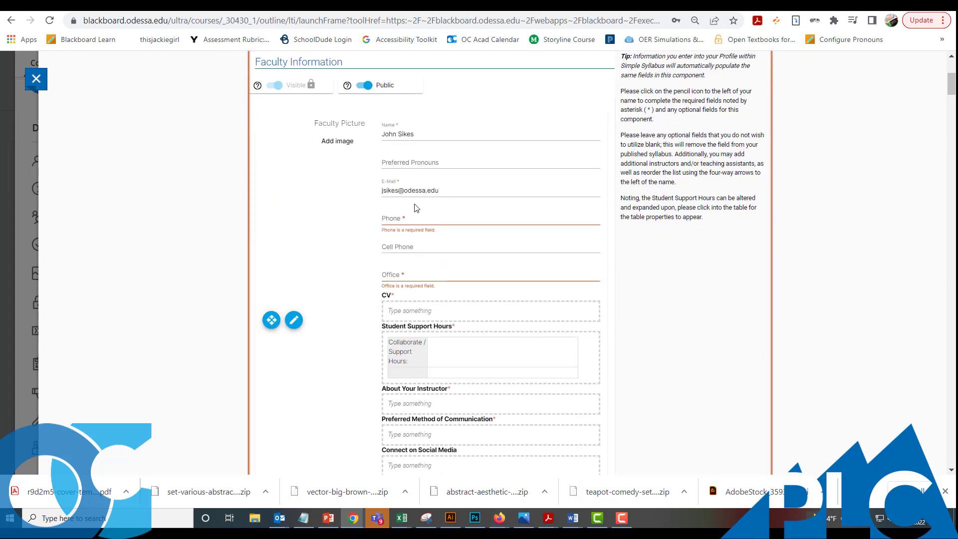
left_click(409, 218)
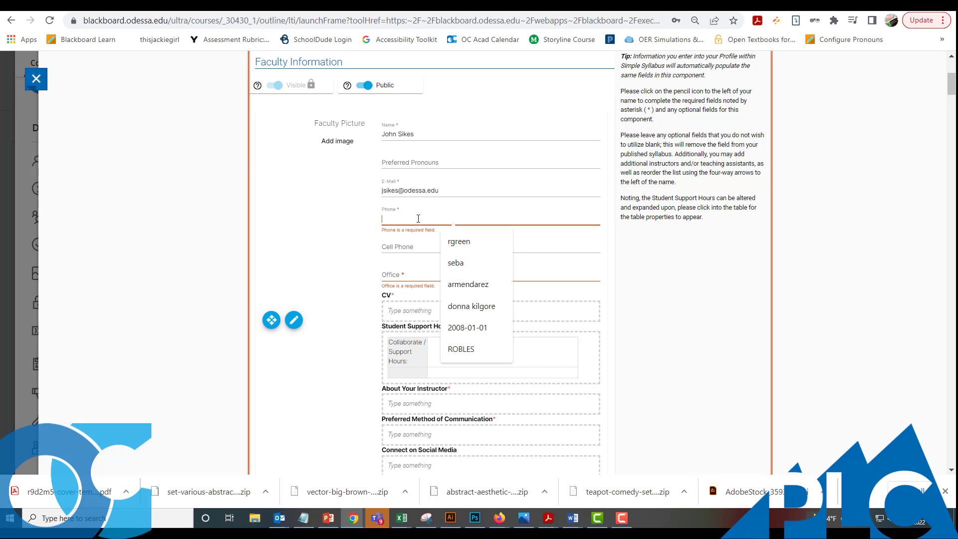
type(".")
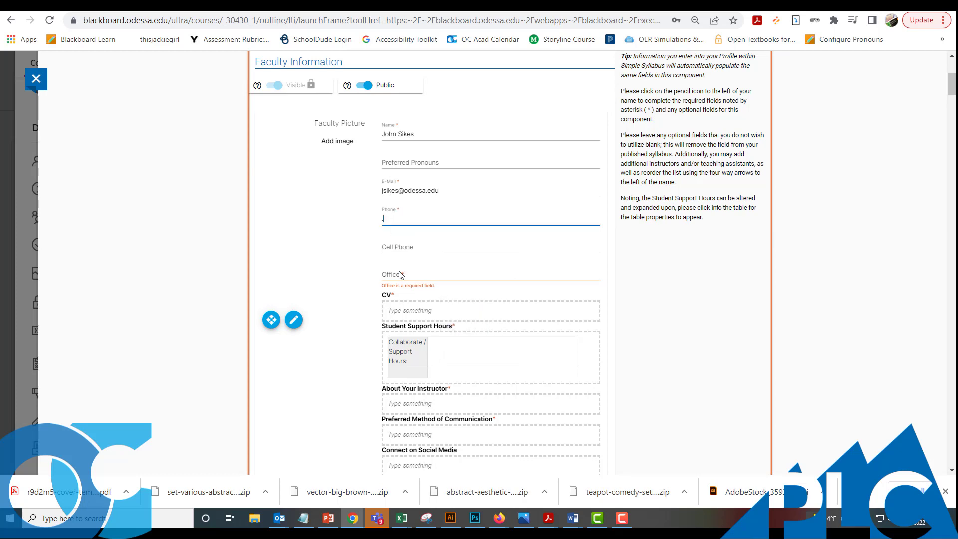
left_click(408, 275)
type(".")
left_click(402, 311)
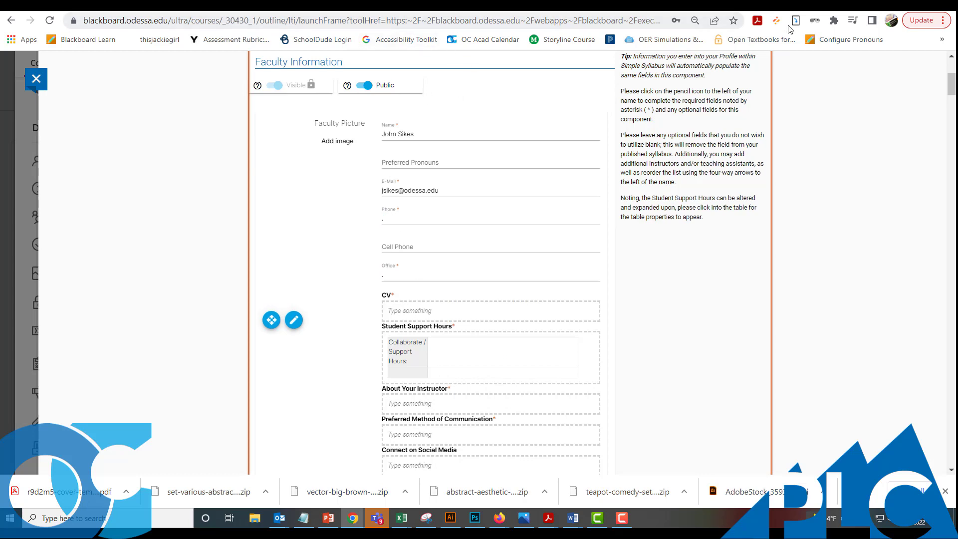
key("ctrl+t")
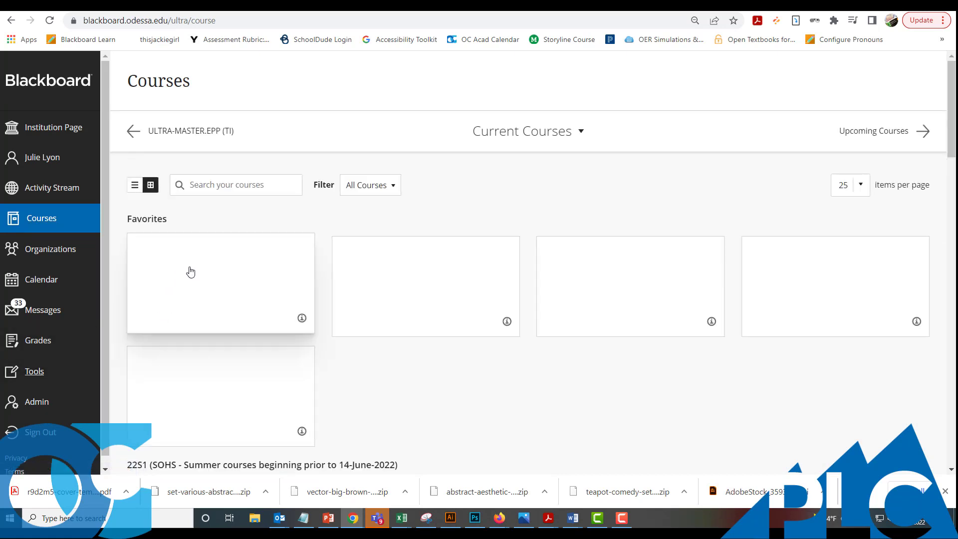
- Open the Content Collection and browse the Faculty CV folder's C and S subfolders
left_click(242, 189)
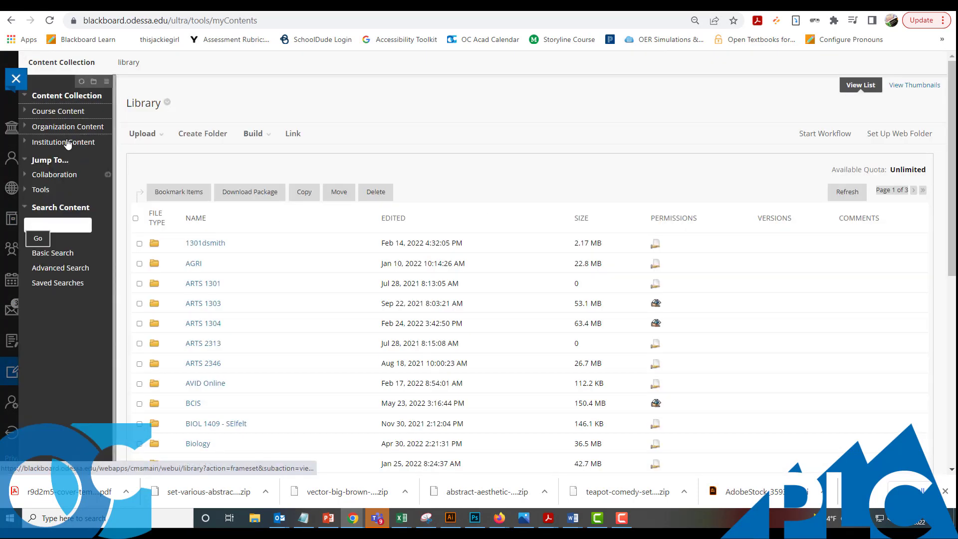
left_click(52, 144)
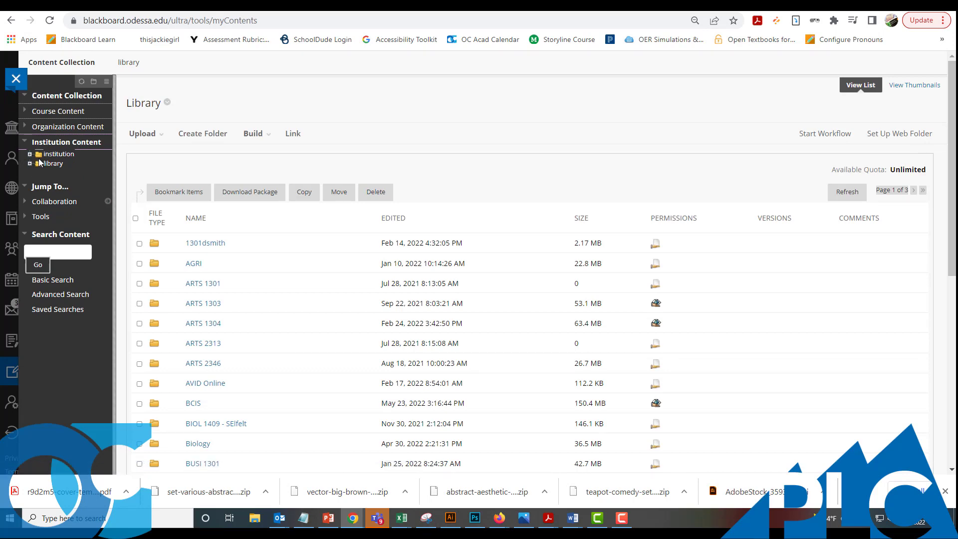
left_click(60, 155)
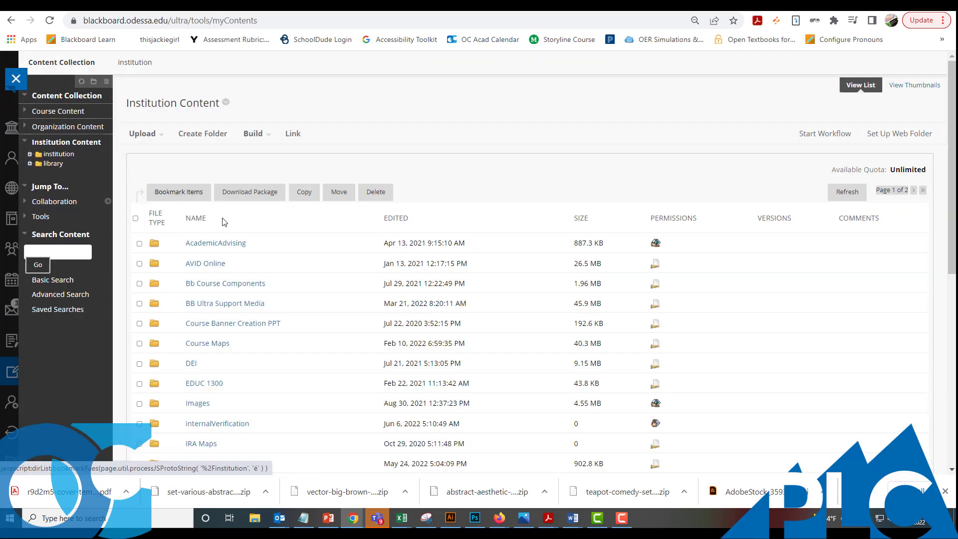
scroll(237, 230, "down", 5)
left_click(205, 324)
scroll(252, 315, "down", 3)
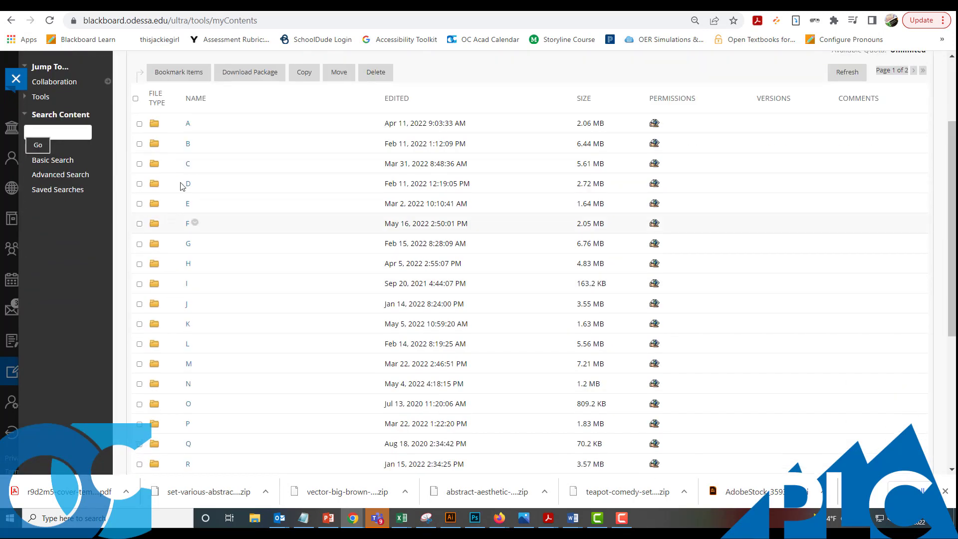
left_click(188, 167)
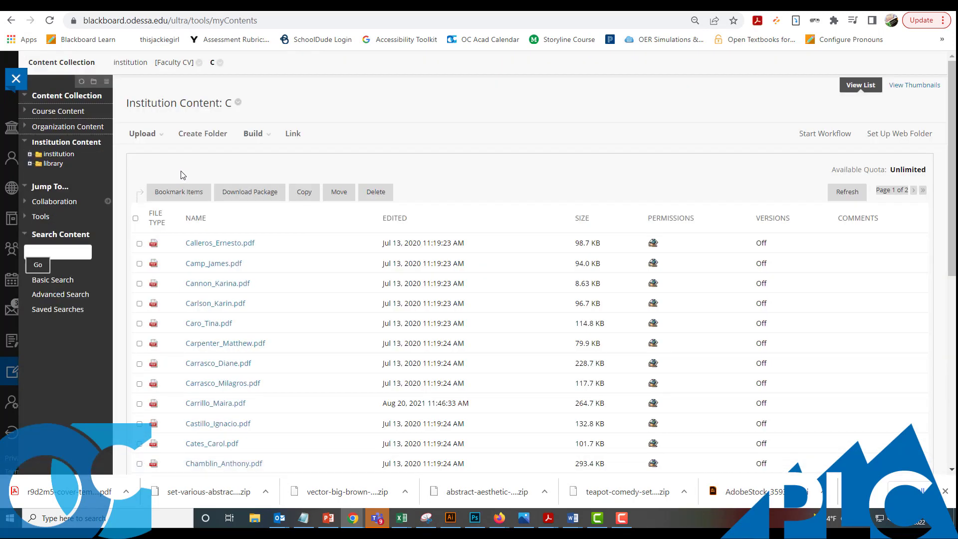
left_click(166, 63)
scroll(185, 349, "down", 6)
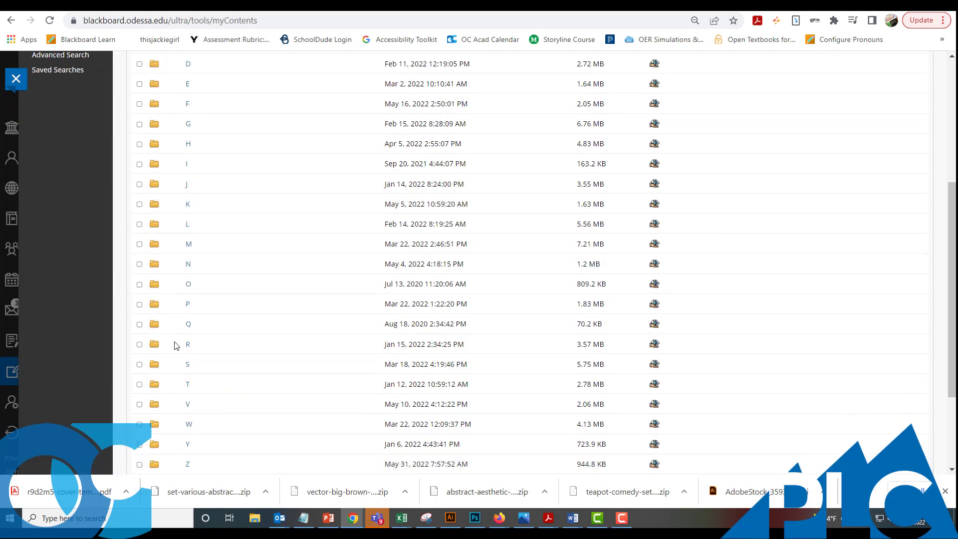
left_click(188, 304)
scroll(254, 299, "down", 6)
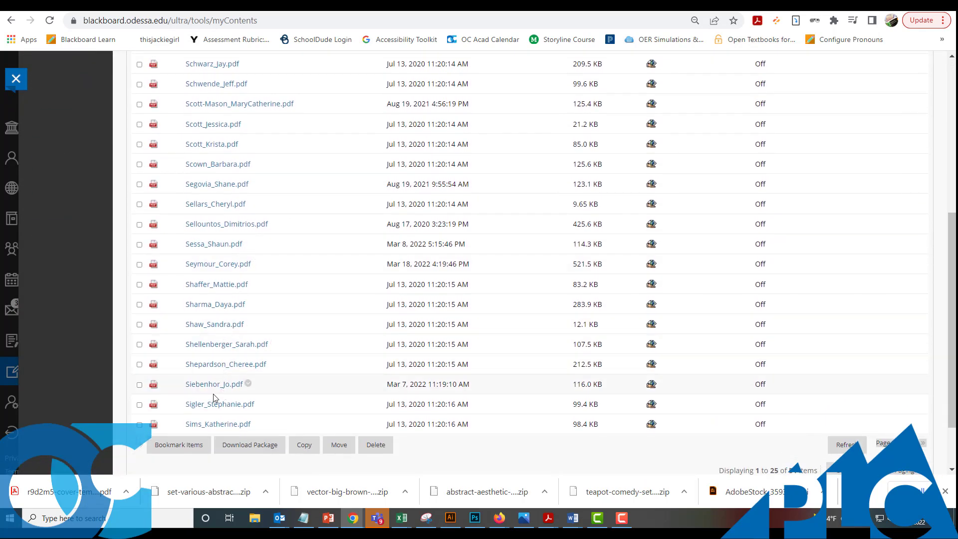
scroll(214, 400, "down", 2)
scroll(257, 325, "up", 7)
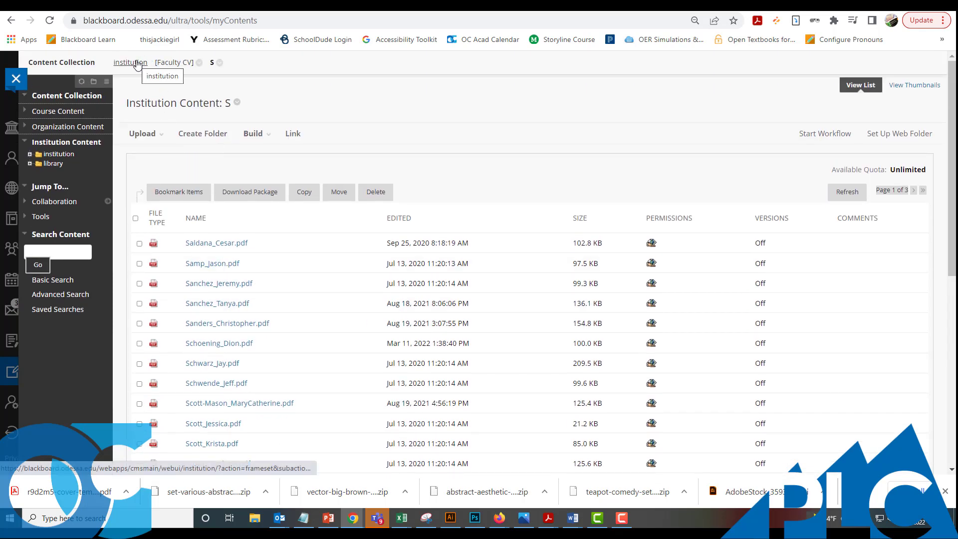
- Open Faculty CV > CV Template and Instructions for Linking and bring up CV Template.docx's link options
left_click(136, 63)
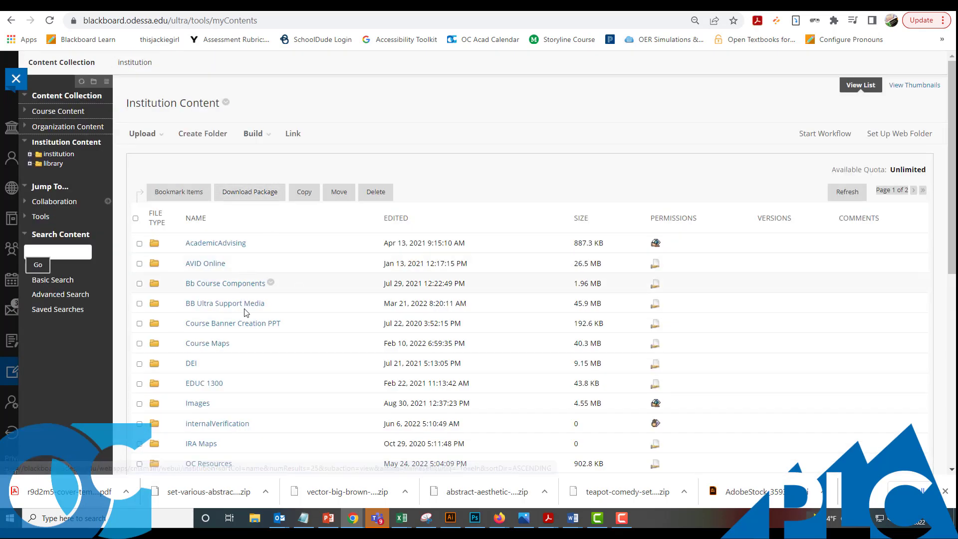
scroll(255, 330, "down", 5)
scroll(245, 314, "up", 5)
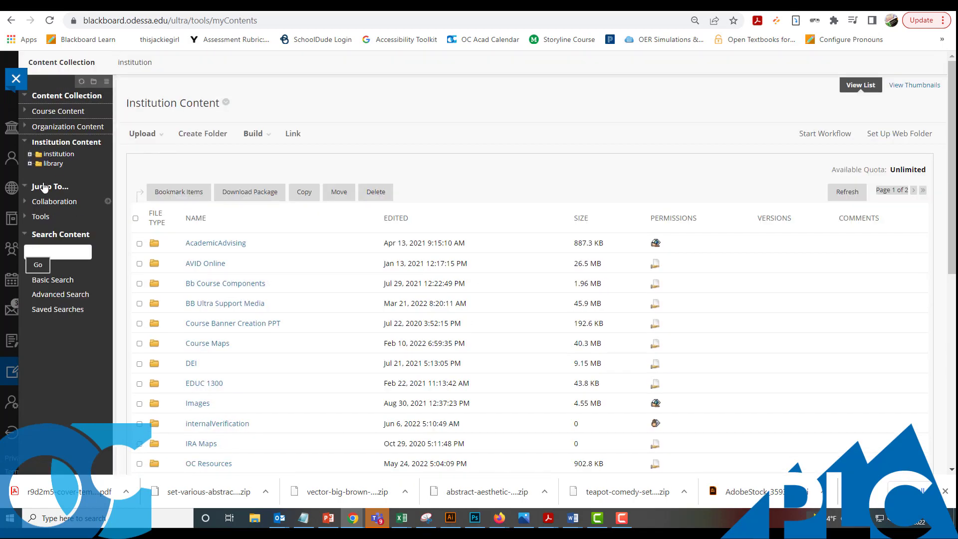
left_click(56, 154)
scroll(353, 233, "down", 6)
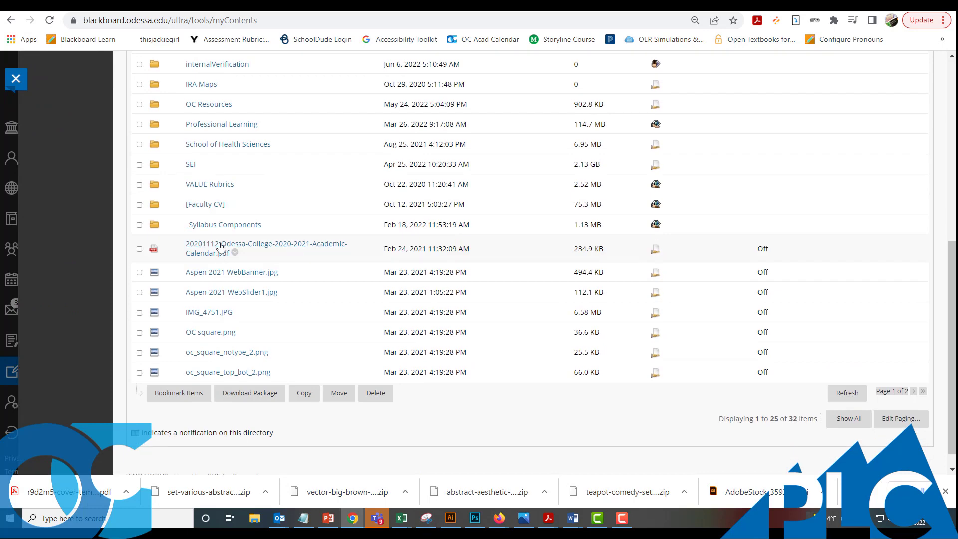
left_click(206, 204)
scroll(261, 237, "down", 3)
scroll(261, 238, "down", 3)
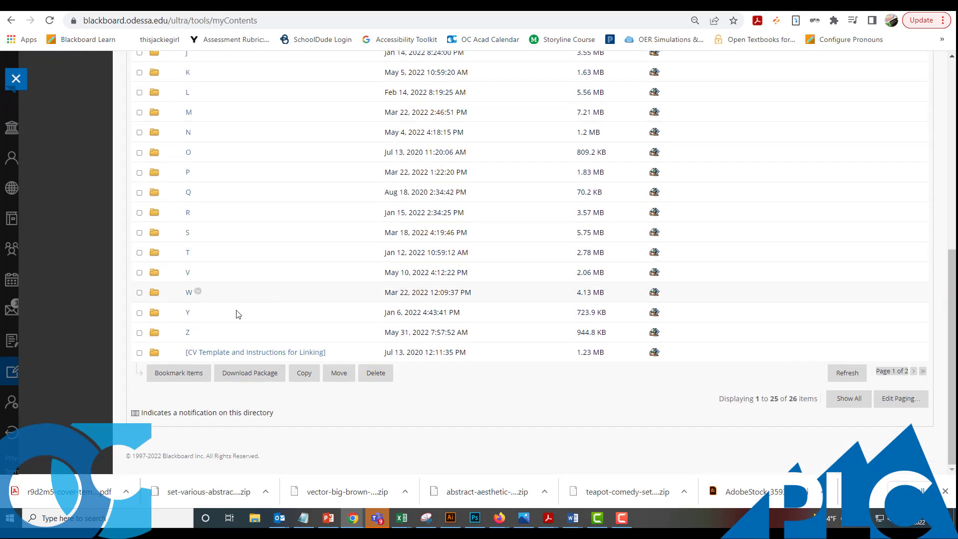
left_click(249, 352)
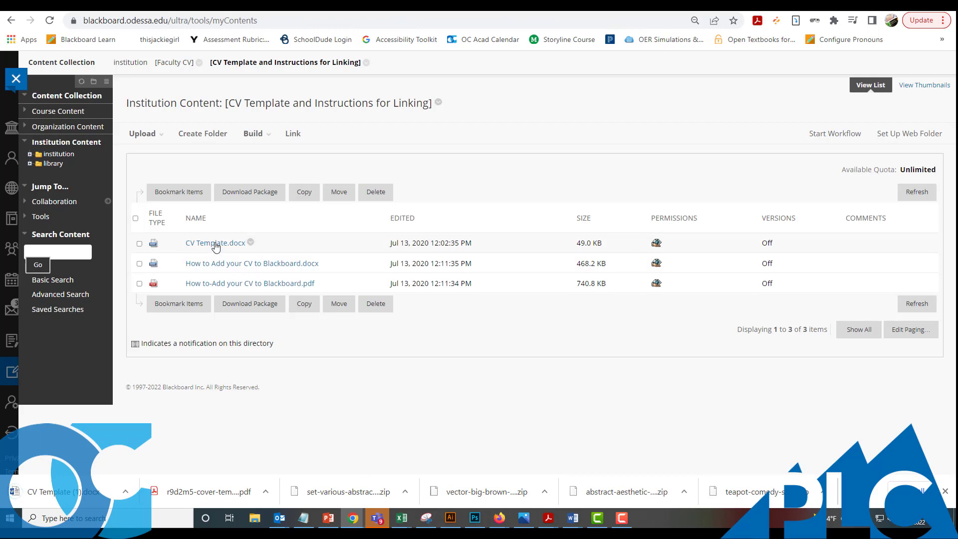
right_click(215, 243)
- Copy CV Template.docx's link address and edit the CV field caption, adding 'Dr.'
left_click(252, 315)
key("ctrl+Tab")
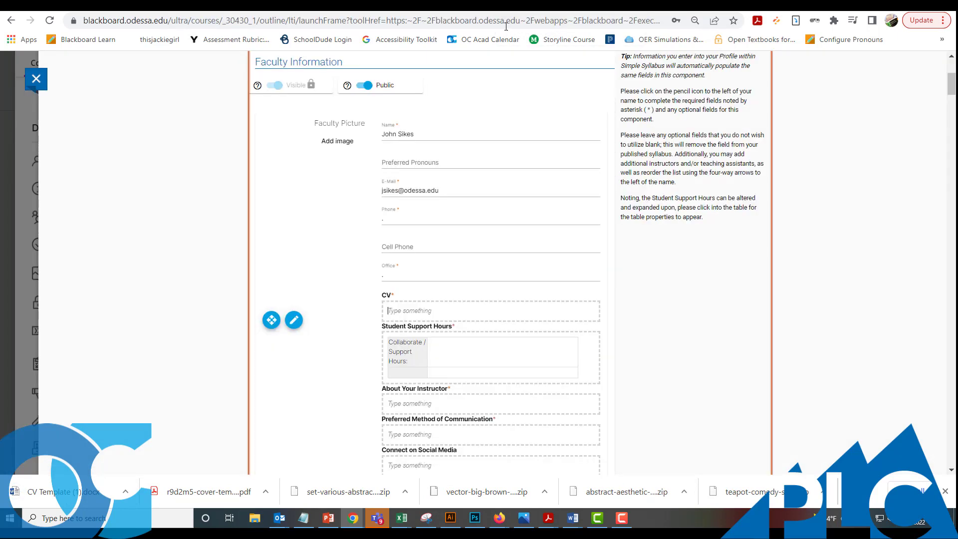
scroll(492, 160, "up", 2)
scroll(420, 299, "down", 3)
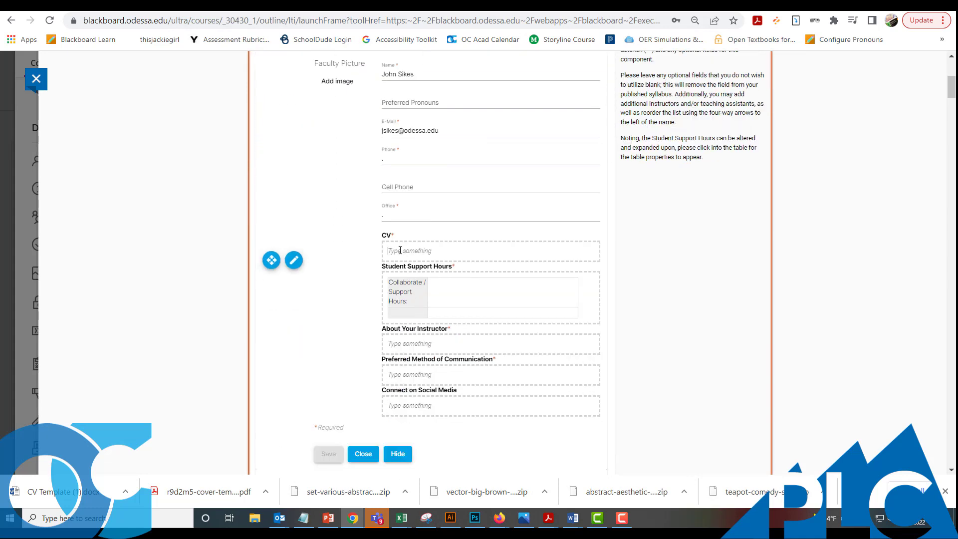
left_click_drag(460, 253, 389, 248)
left_click(408, 252)
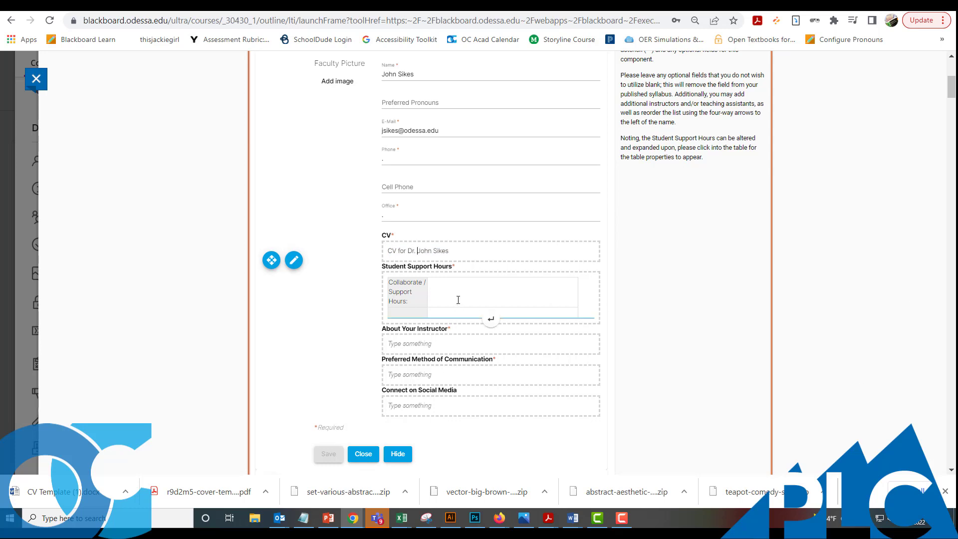
- Link the CV caption to the copied CV Template address, opening in a new tab
left_click_drag(450, 251, 387, 251)
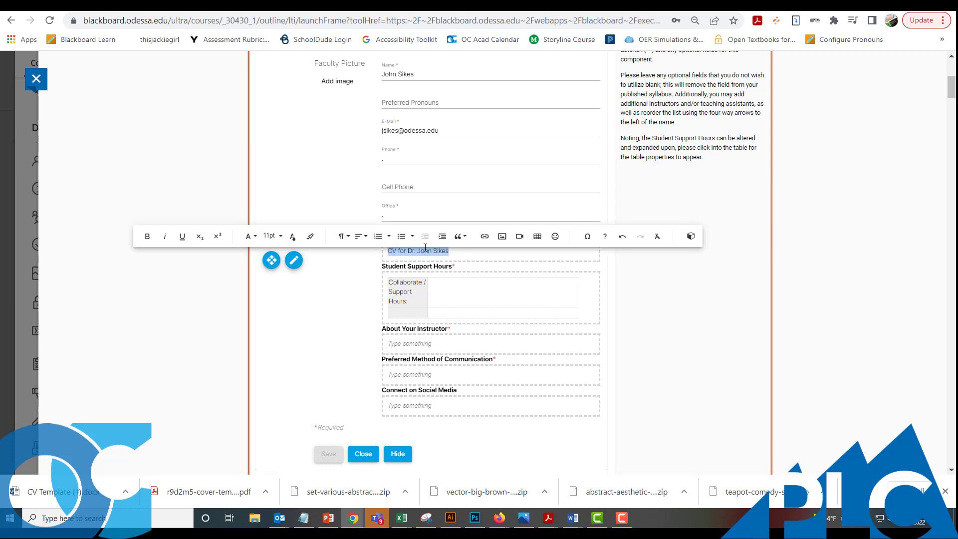
left_click(485, 238)
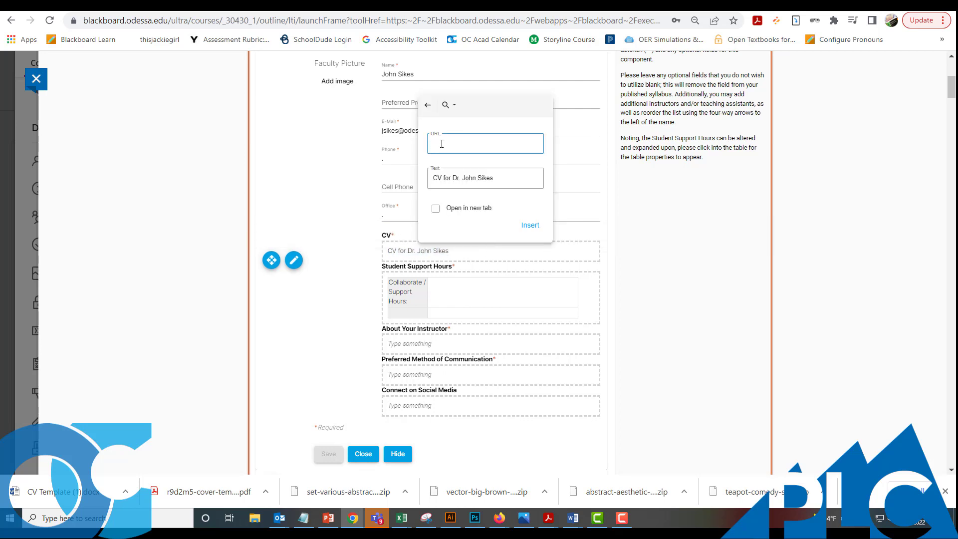
key("ctrl+v")
left_click(436, 208)
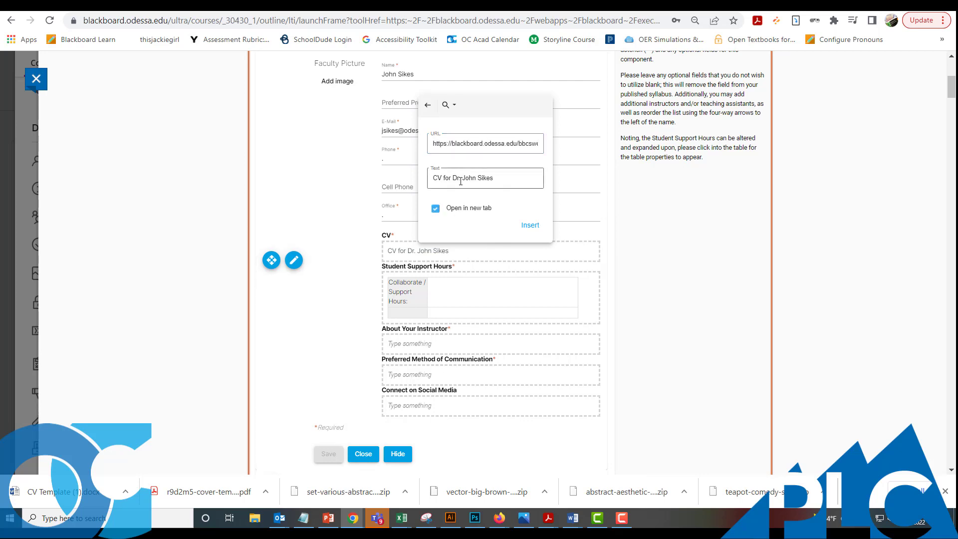
left_click(529, 227)
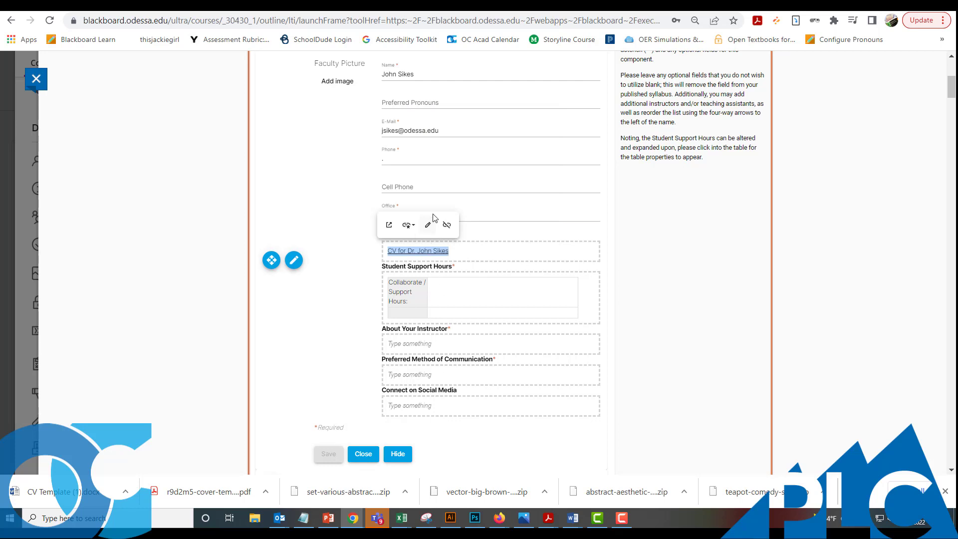
left_click(428, 225)
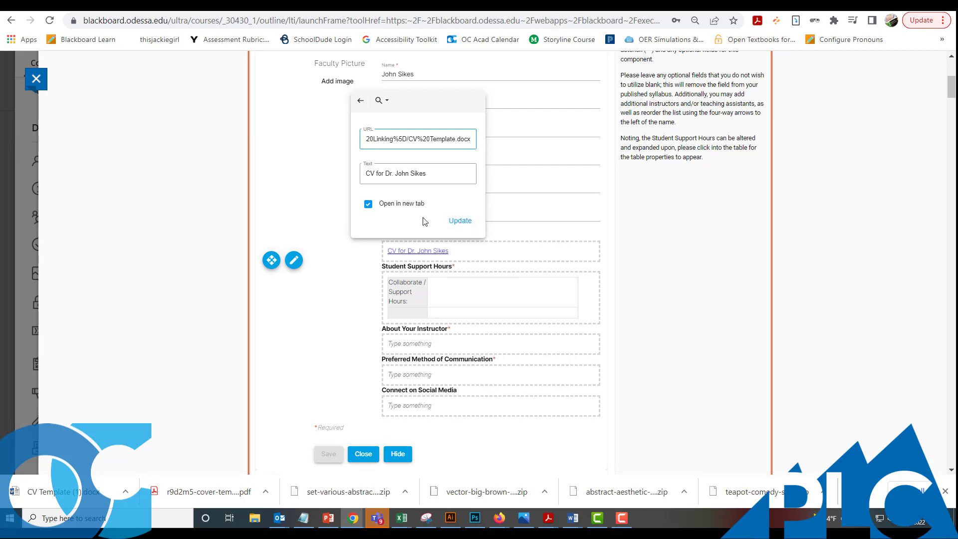
left_click(459, 221)
- Enter '..' in Student Support Hours and save the faculty information
left_click(502, 288)
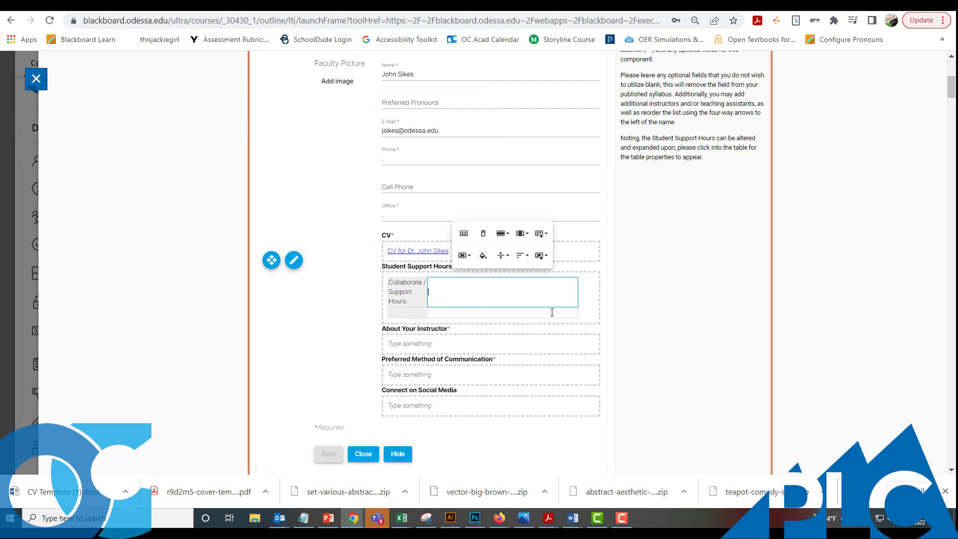
left_click(459, 294)
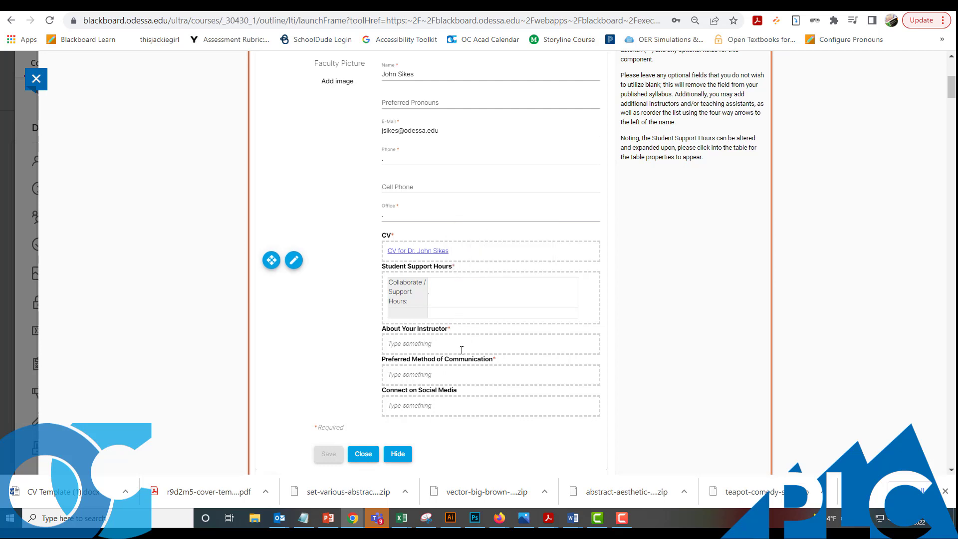
type("..")
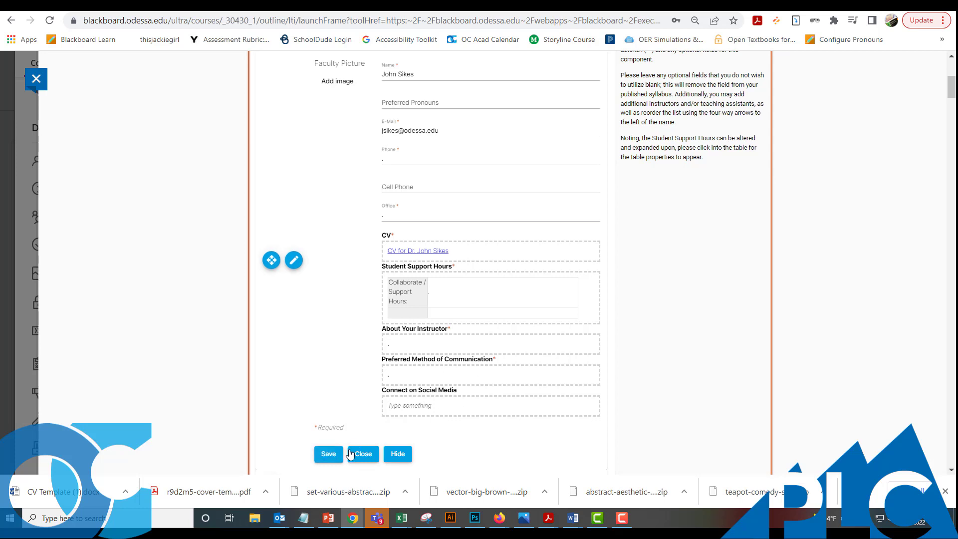
left_click(326, 456)
- Check the saved Faculty Information summary with its CV link, then scroll down to the Grading section
scroll(419, 379, "down", 2)
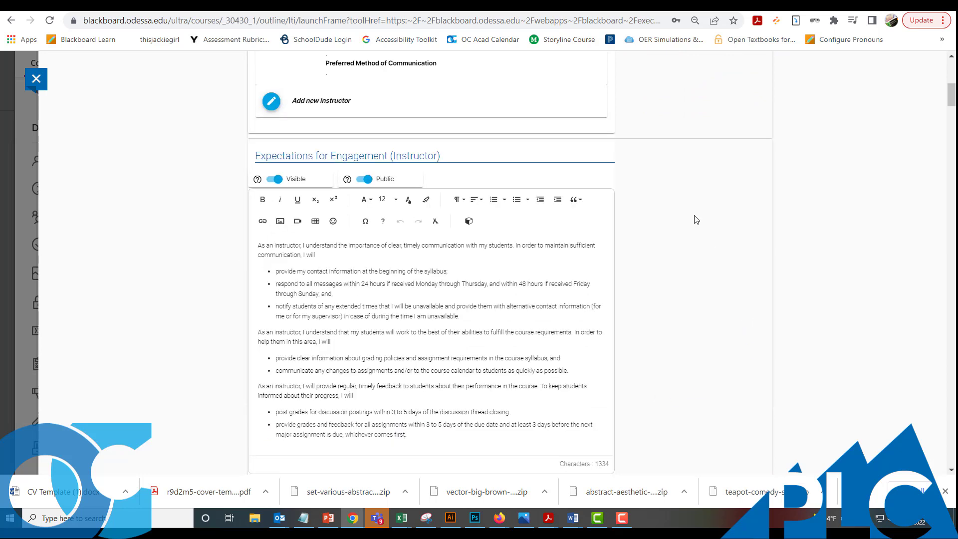
scroll(563, 213, "up", 4)
scroll(566, 211, "up", 1)
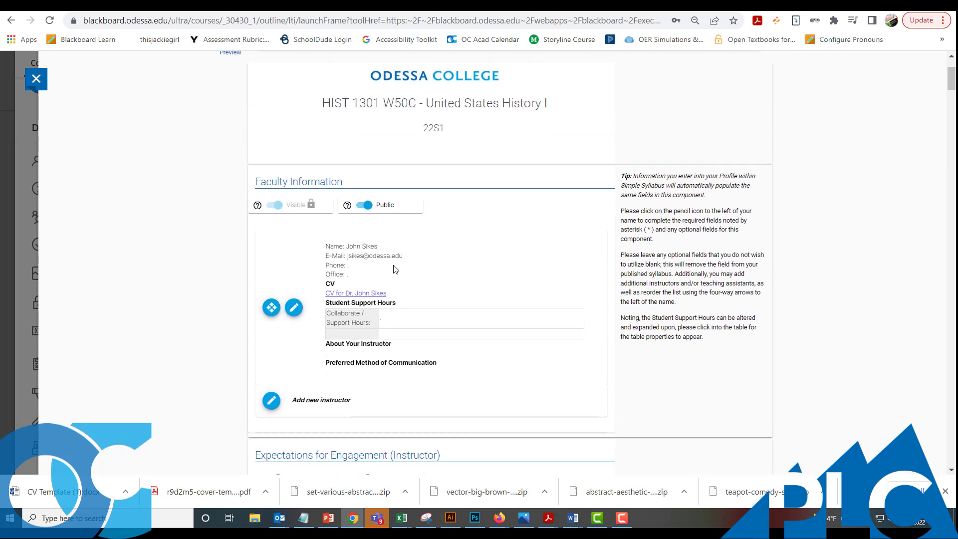
scroll(349, 325, "down", 10)
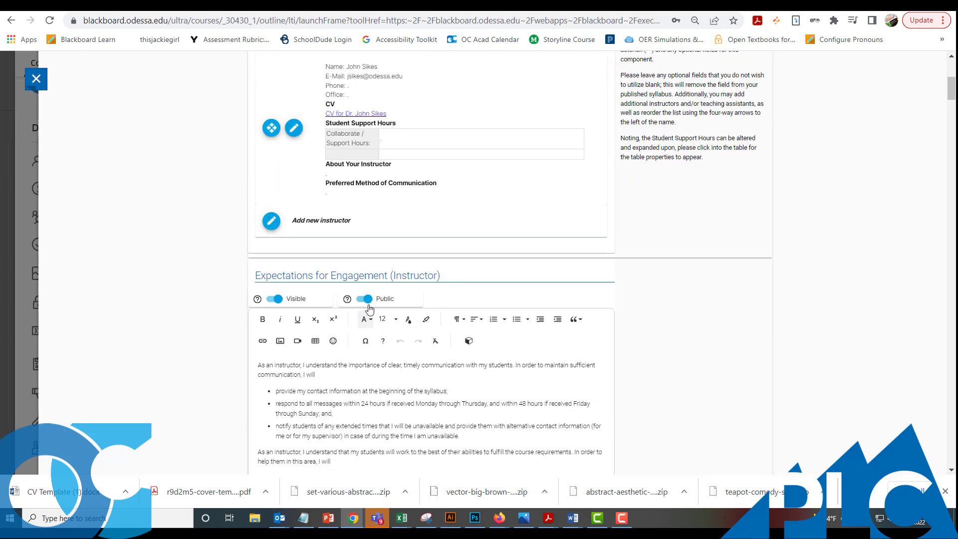
scroll(384, 296, "down", 4)
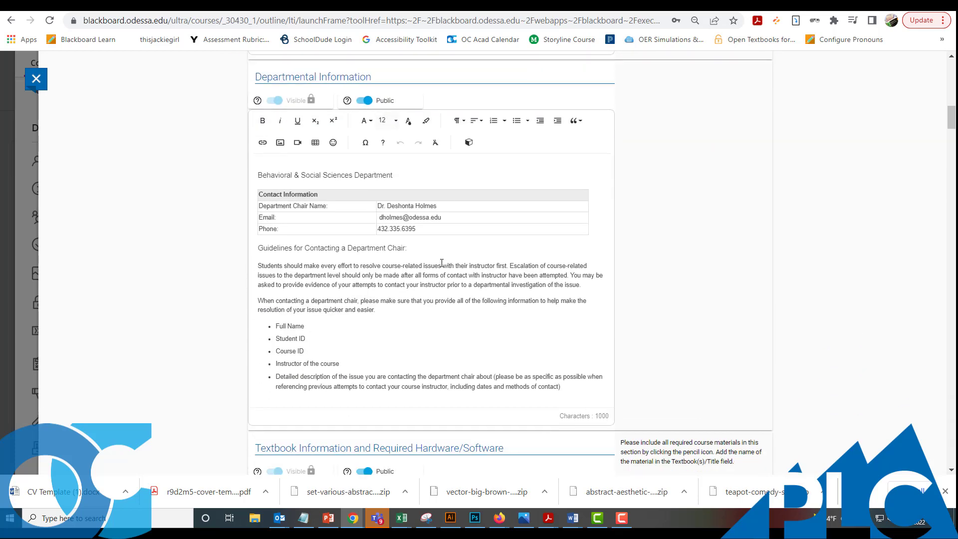
scroll(423, 218, "down", 1)
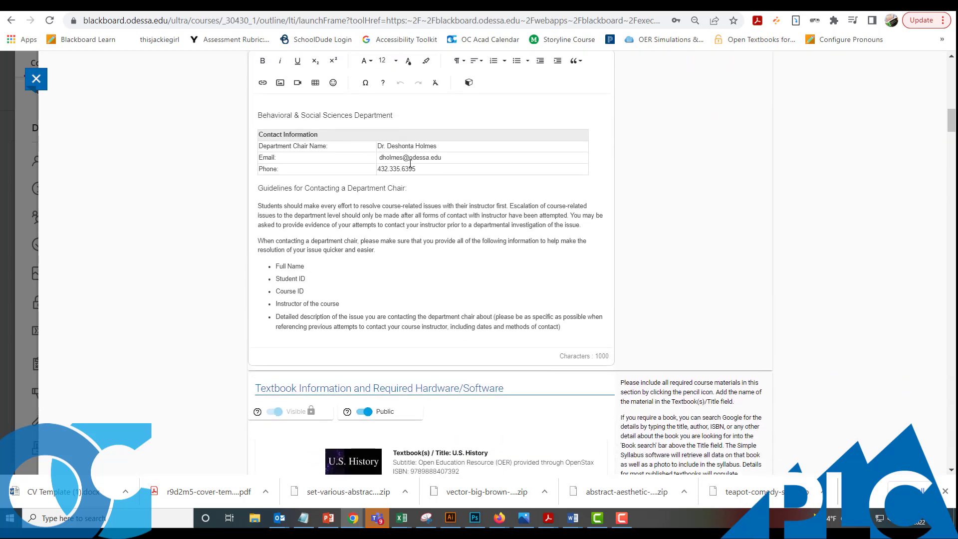
scroll(414, 172, "down", 3)
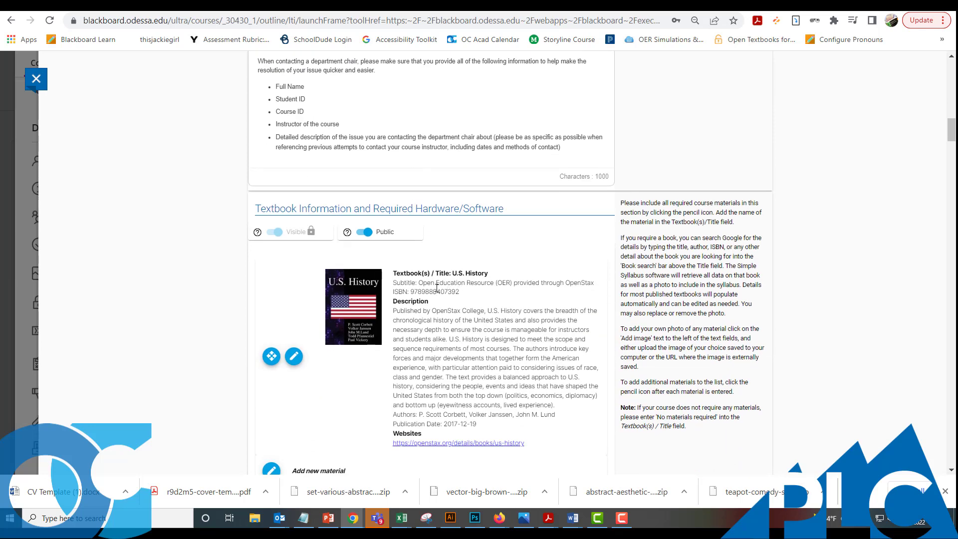
scroll(447, 291, "down", 4)
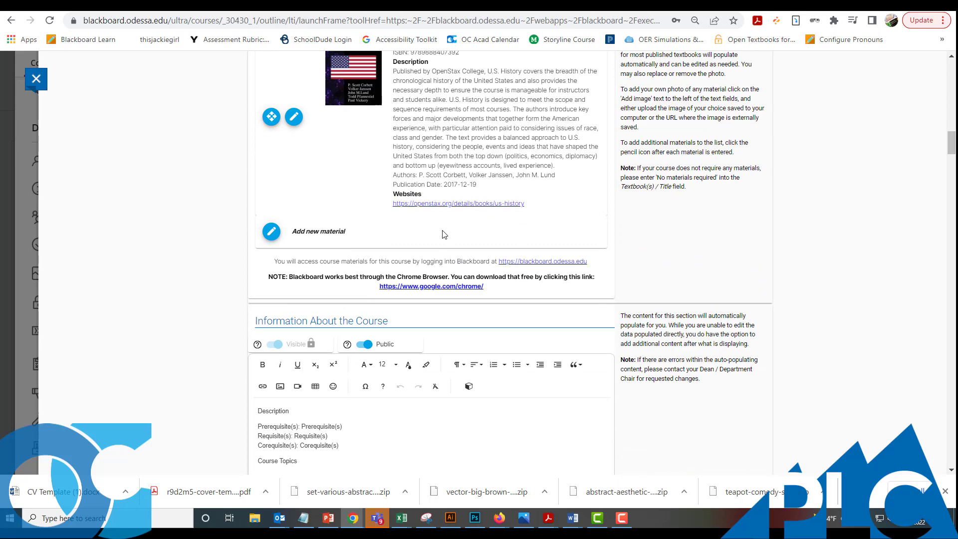
scroll(448, 231, "down", 9)
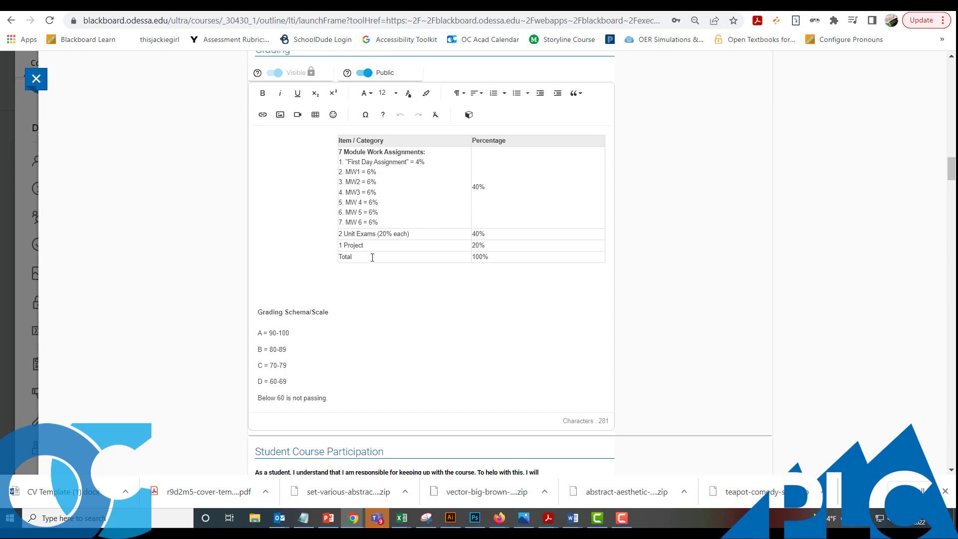
- Scroll down past the AVID strategy list to the Course Outline/Schedule components
scroll(372, 257, "up", 2)
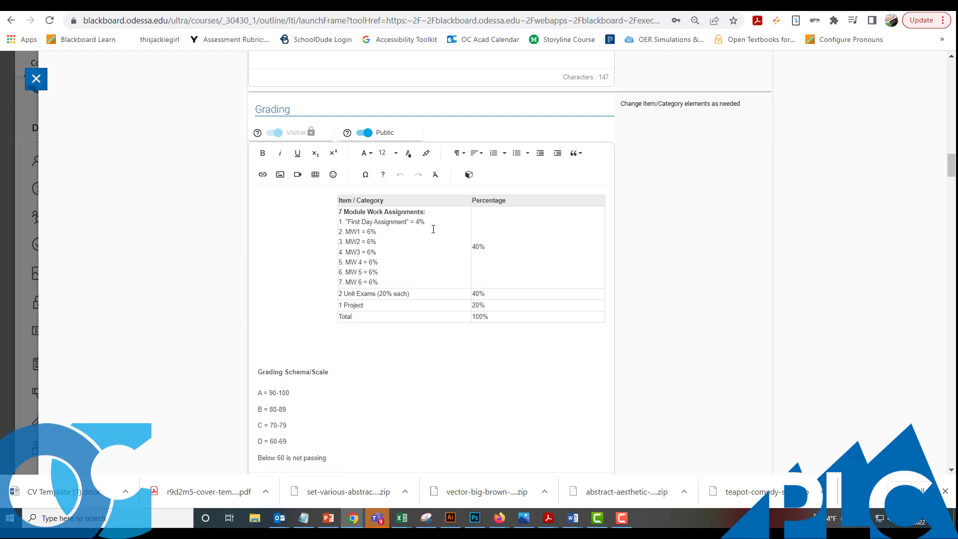
scroll(414, 283, "down", 3)
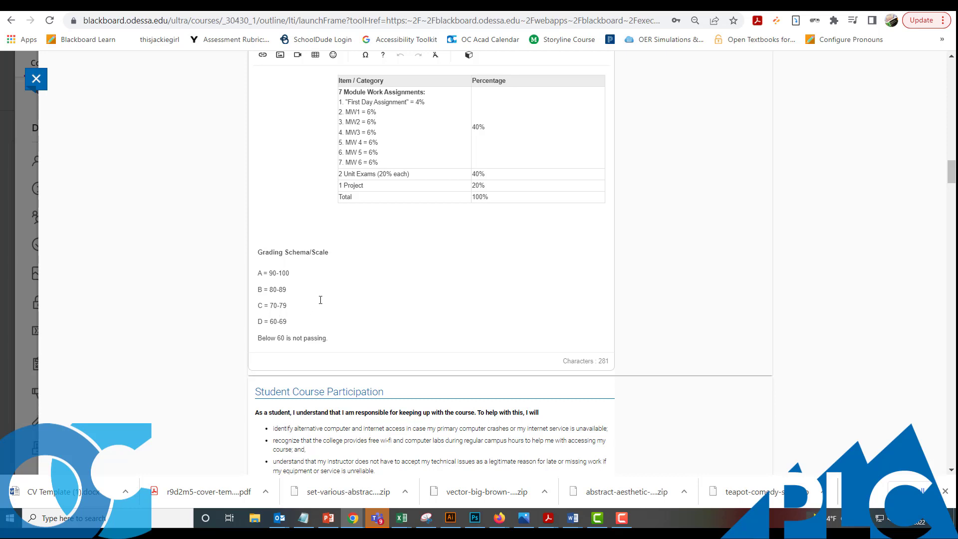
scroll(333, 283, "down", 6)
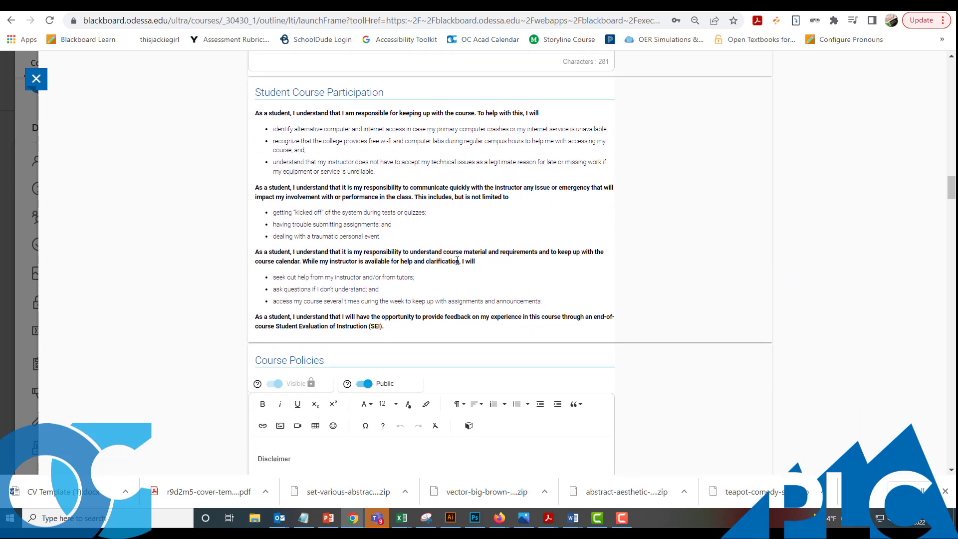
scroll(457, 261, "down", 1)
scroll(459, 260, "down", 3)
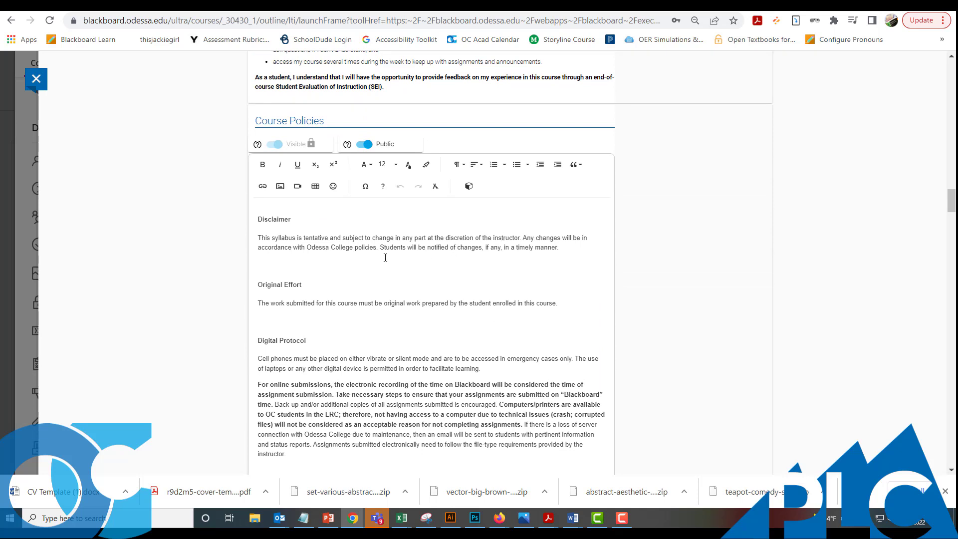
scroll(387, 257, "down", 5)
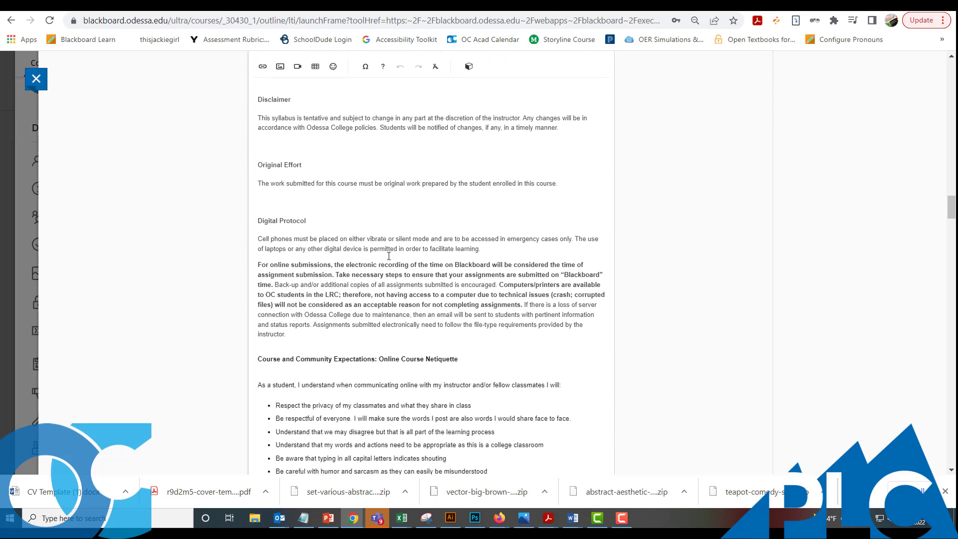
scroll(409, 242, "down", 3)
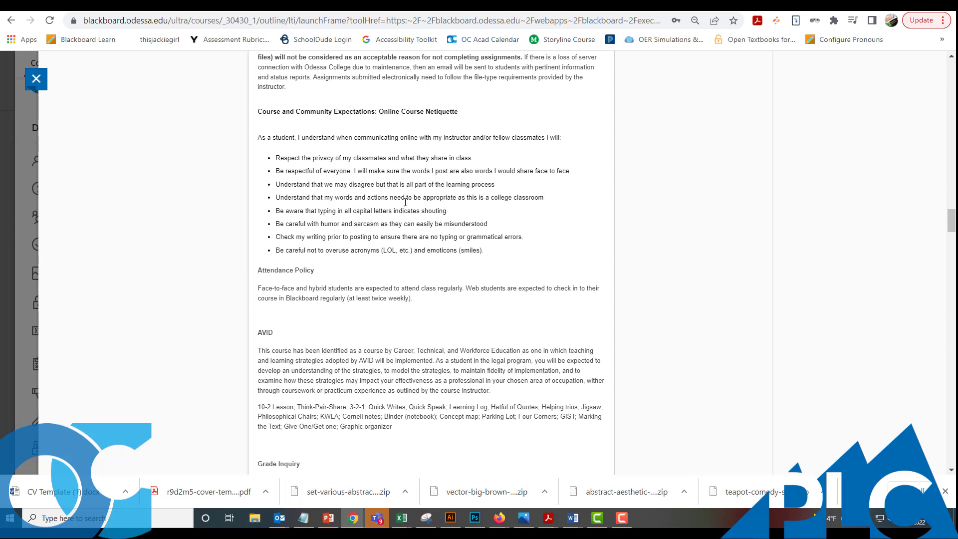
scroll(405, 227, "down", 1)
left_click(403, 270)
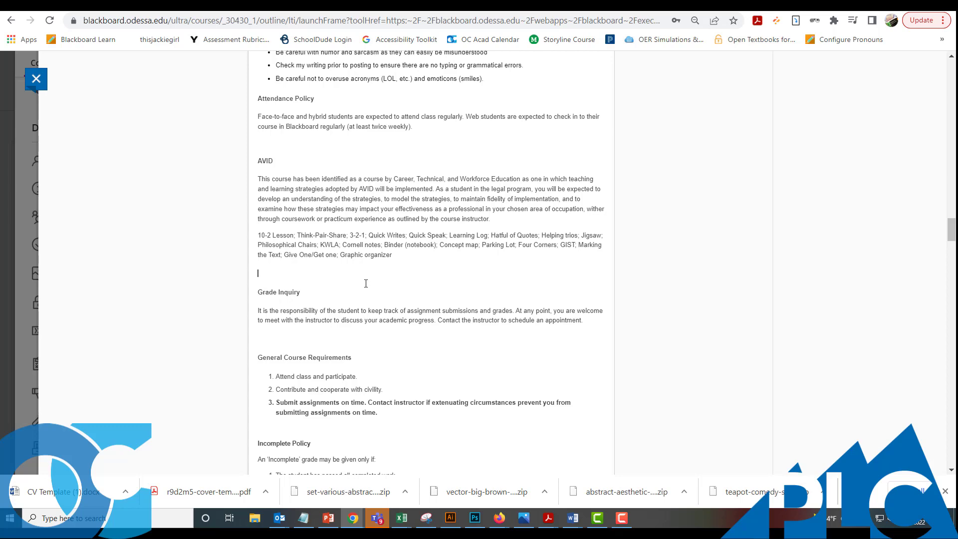
scroll(366, 283, "down", 8)
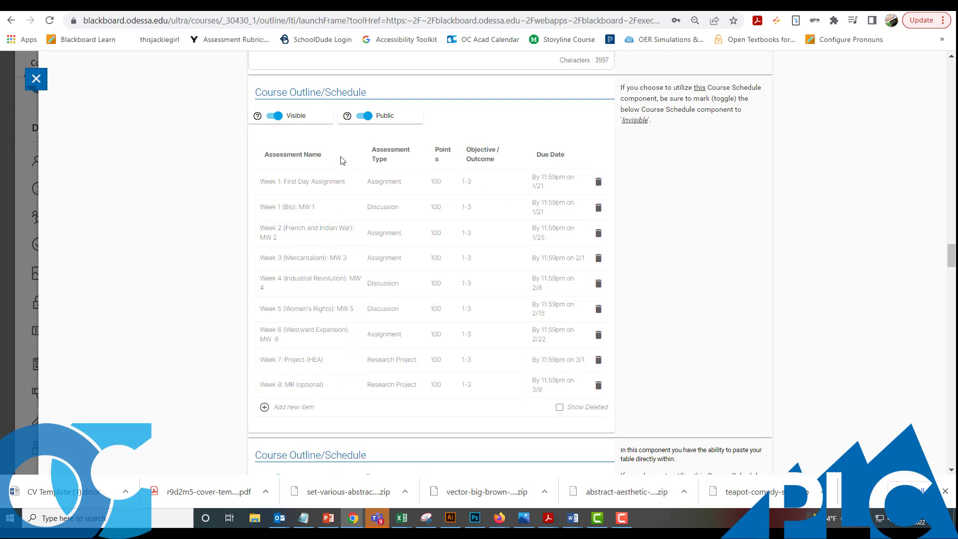
scroll(330, 381, "down", 5)
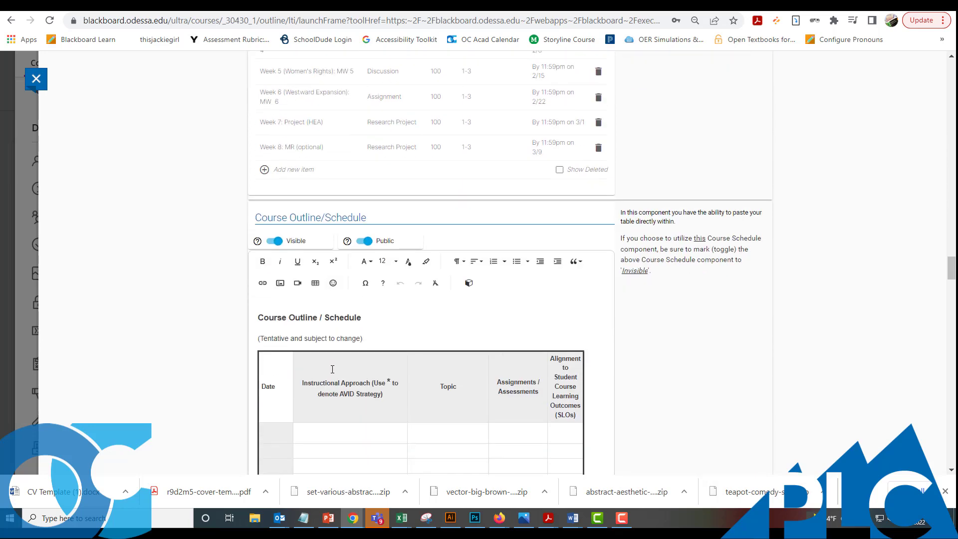
scroll(332, 369, "down", 2)
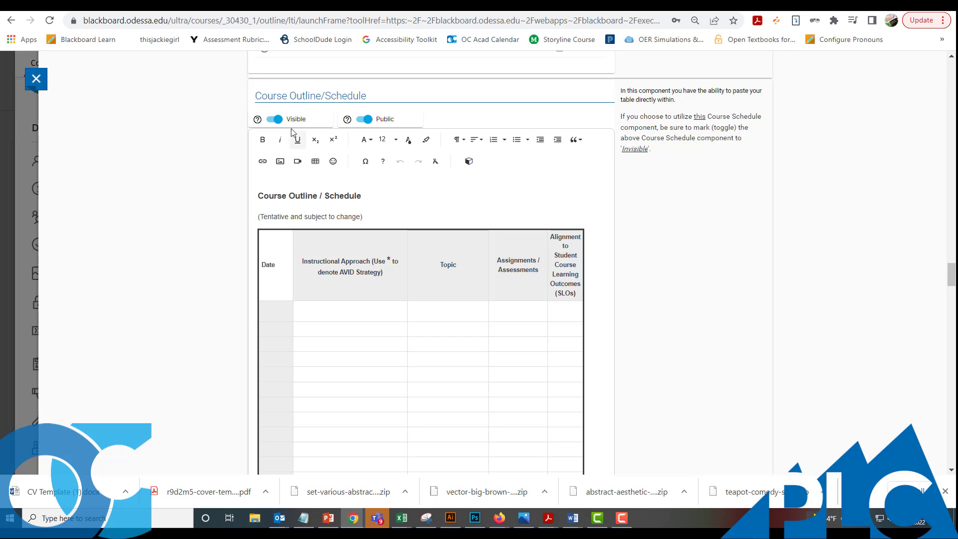
scroll(344, 120, "up", 5)
scroll(344, 124, "up", 3)
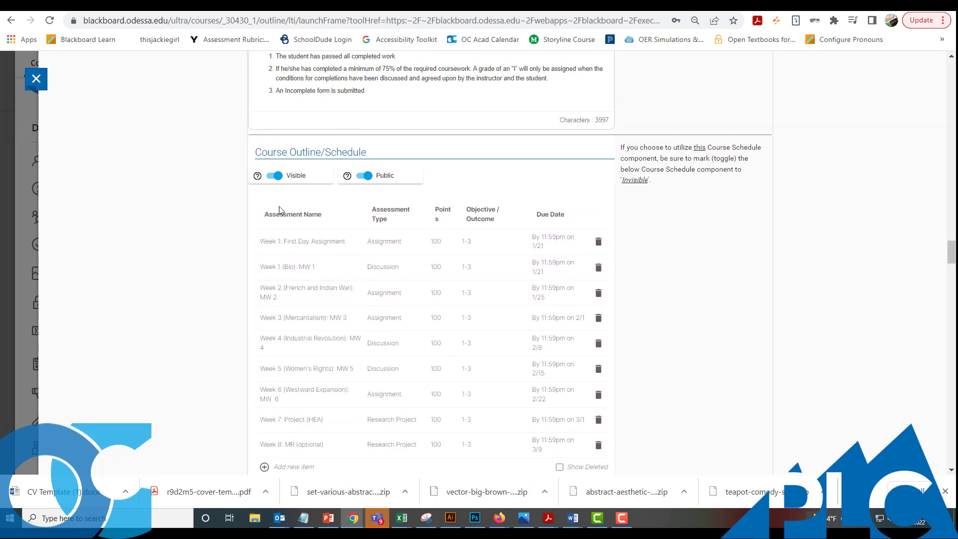
- Hide the assignment-list Course Outline/Schedule component and keep the second schedule table visible
left_click(277, 181)
scroll(309, 235, "down", 5)
left_click(278, 299)
left_click(278, 299)
scroll(370, 294, "down", 12)
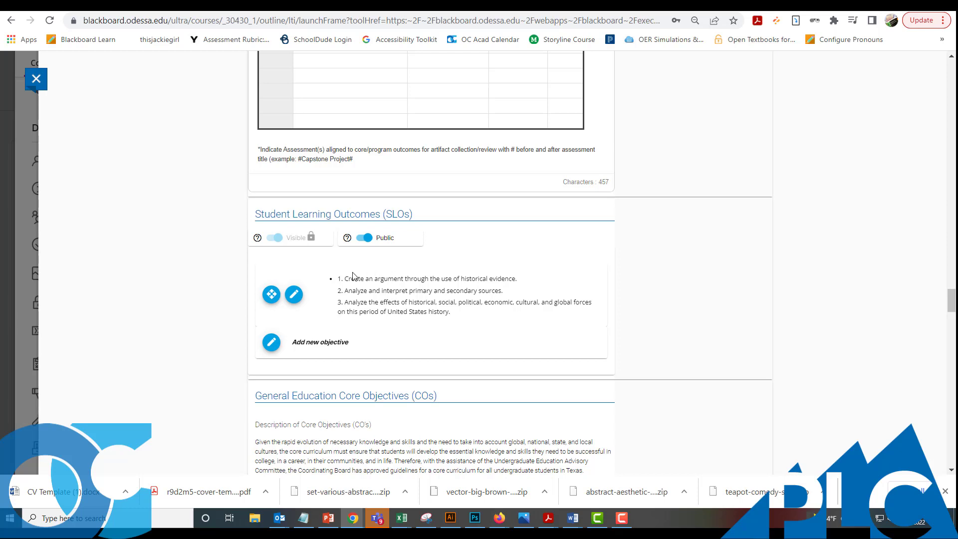
scroll(357, 274, "down", 3)
scroll(357, 274, "down", 9)
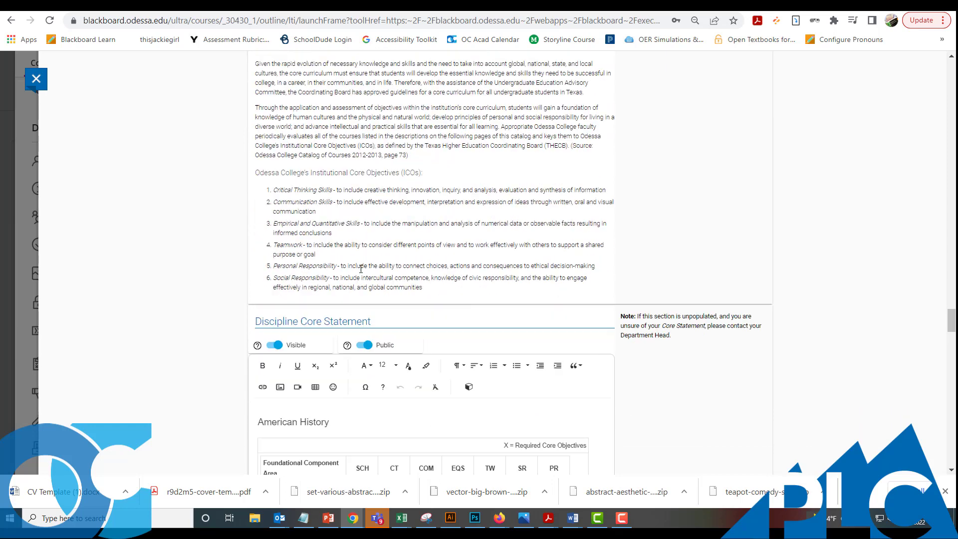
scroll(361, 268, "down", 1)
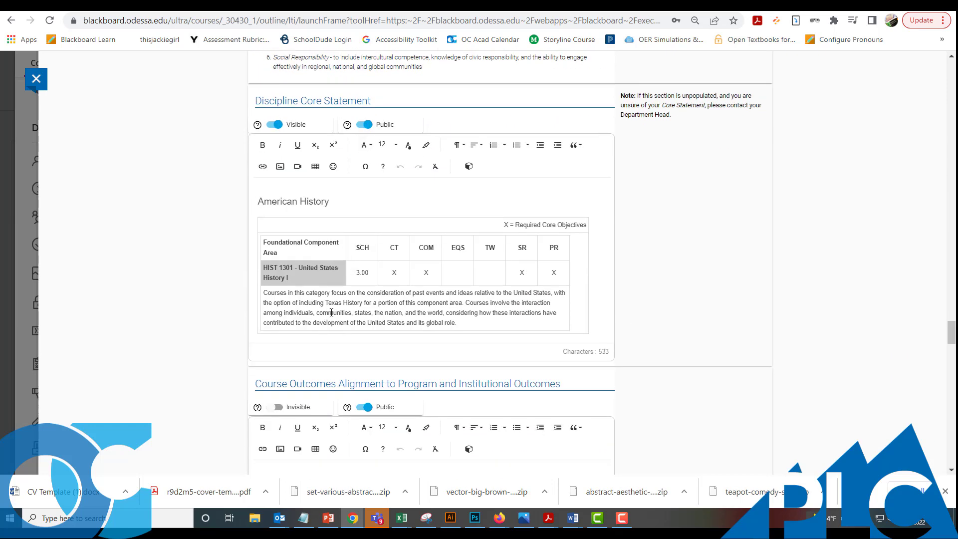
scroll(332, 316, "down", 3)
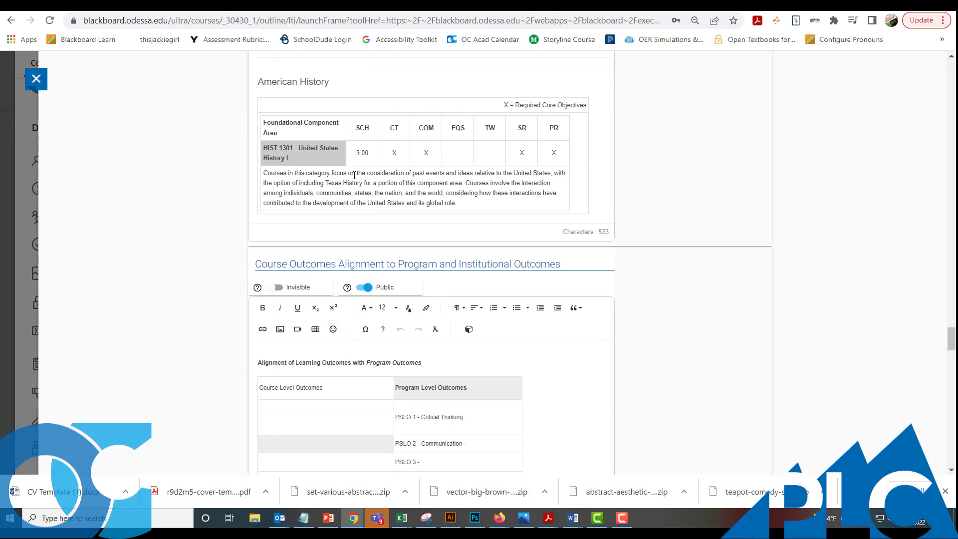
scroll(355, 174, "down", 4)
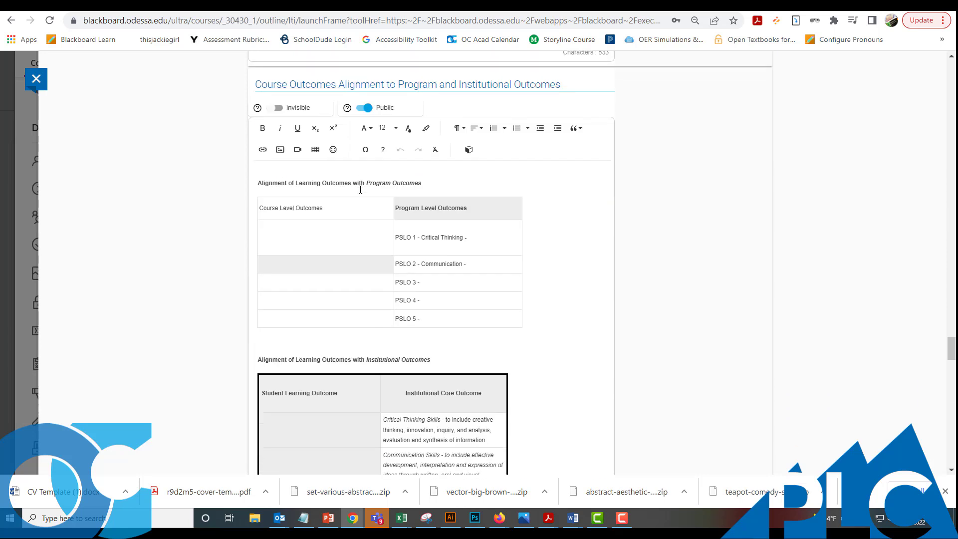
scroll(353, 186, "up", 3)
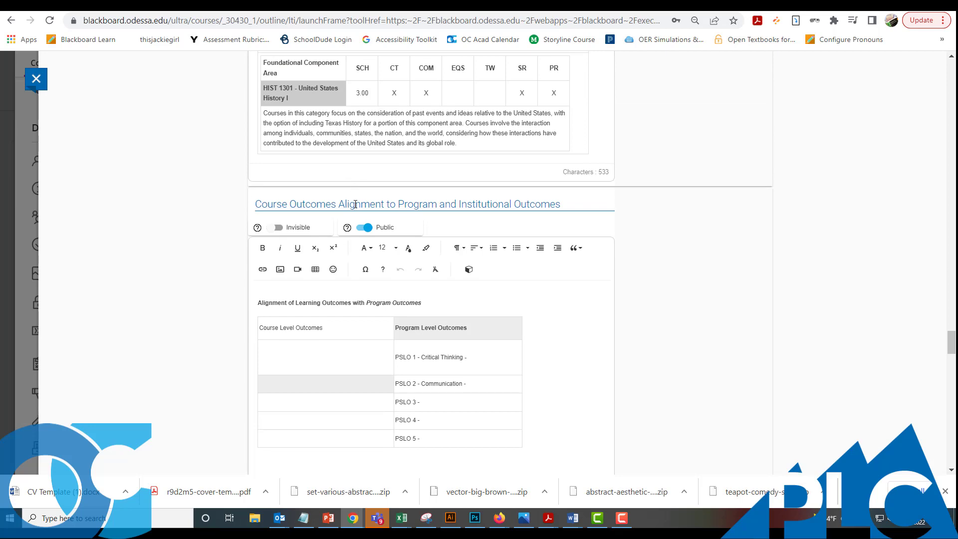
scroll(357, 199, "down", 9)
scroll(368, 229, "down", 1)
scroll(364, 232, "up", 7)
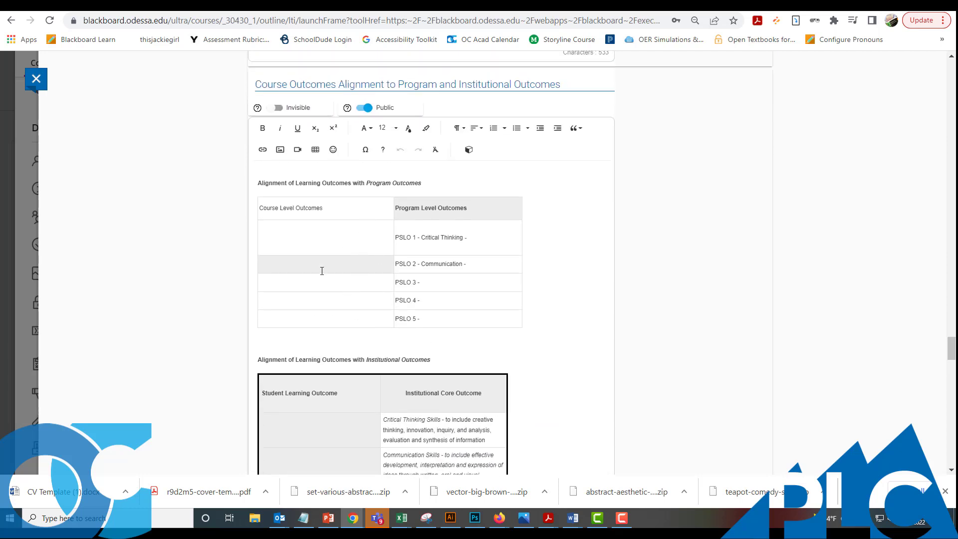
scroll(428, 307, "down", 8)
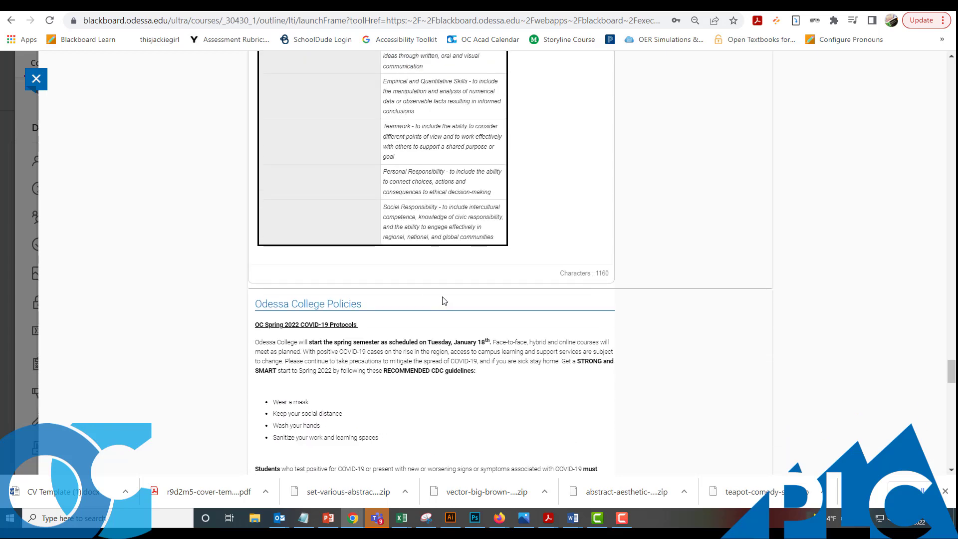
scroll(456, 278, "up", 3)
scroll(538, 250, "down", 6)
scroll(540, 251, "down", 20)
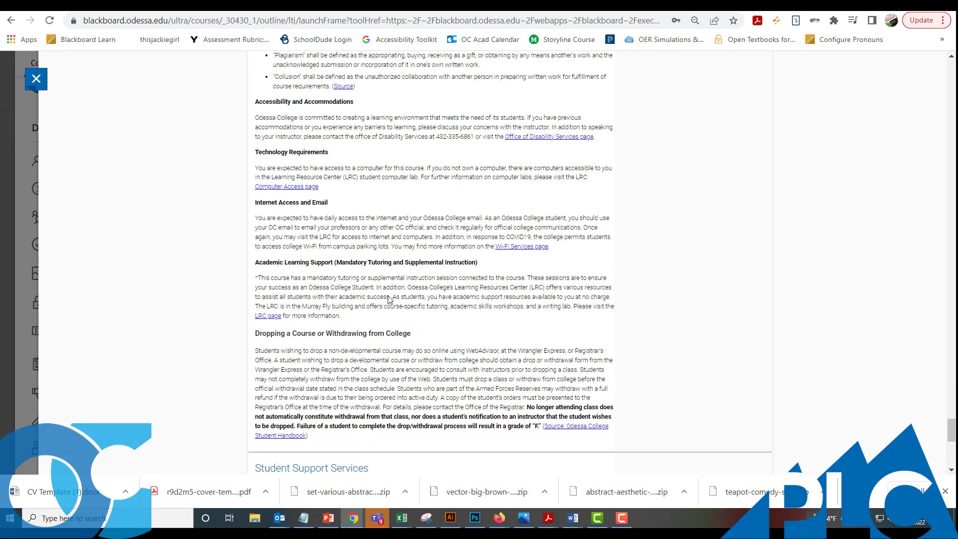
scroll(586, 291, "down", 7)
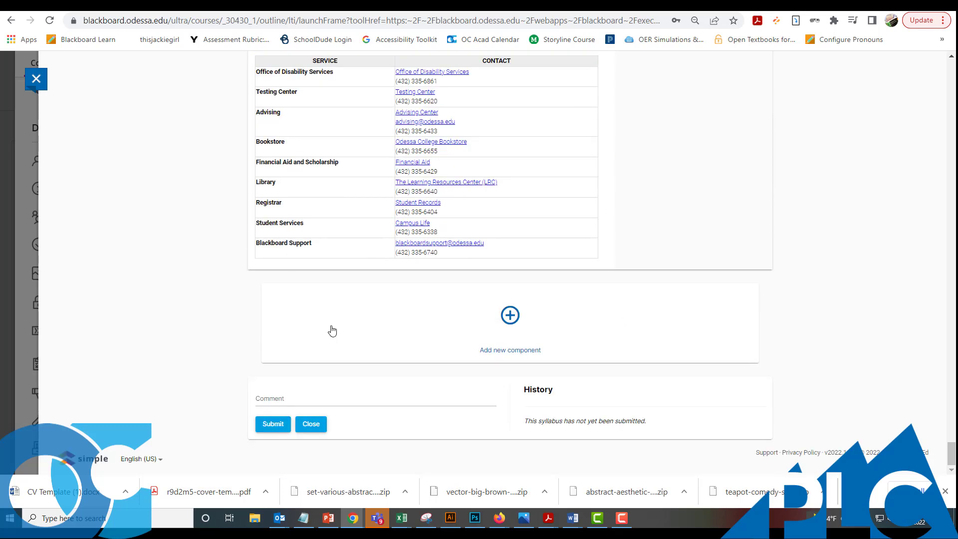
- Submit the HIST 1301 W50C syllabus and close the 'has been submitted' confirmation
scroll(953, 452, "up", 1)
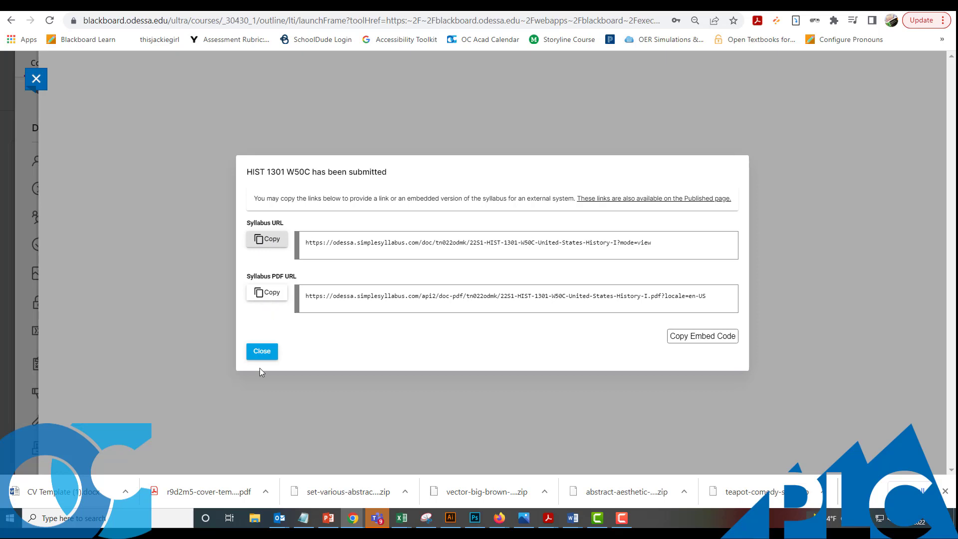
left_click(259, 352)
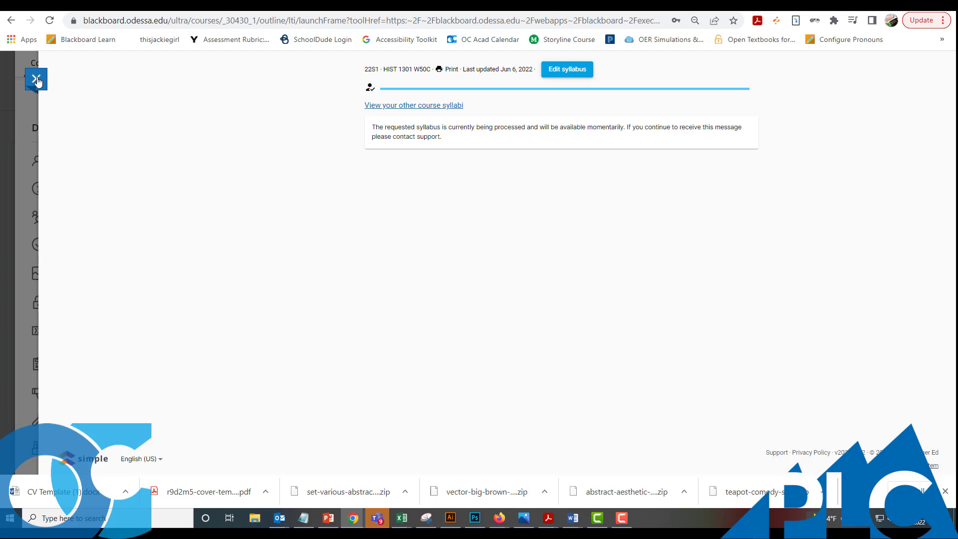
left_click(557, 74)
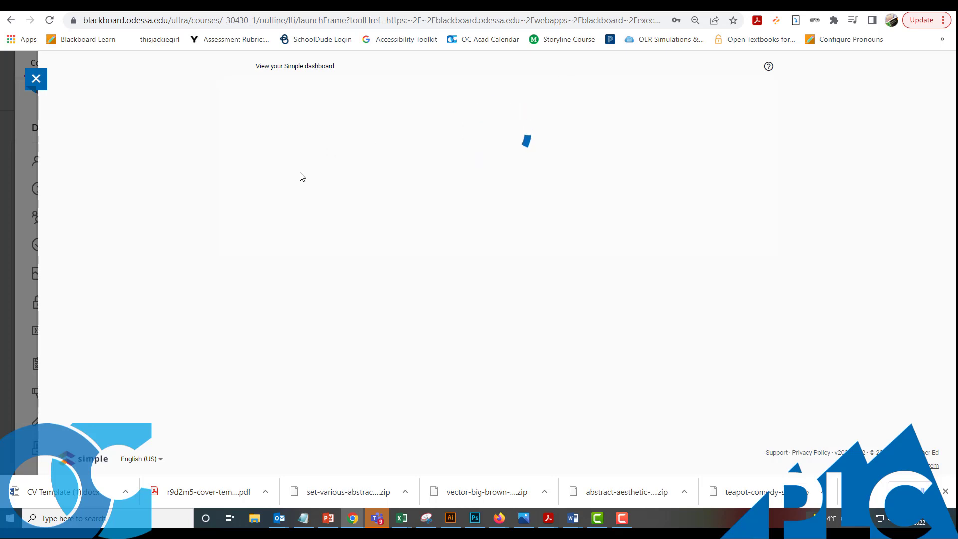
scroll(301, 191, "down", 2)
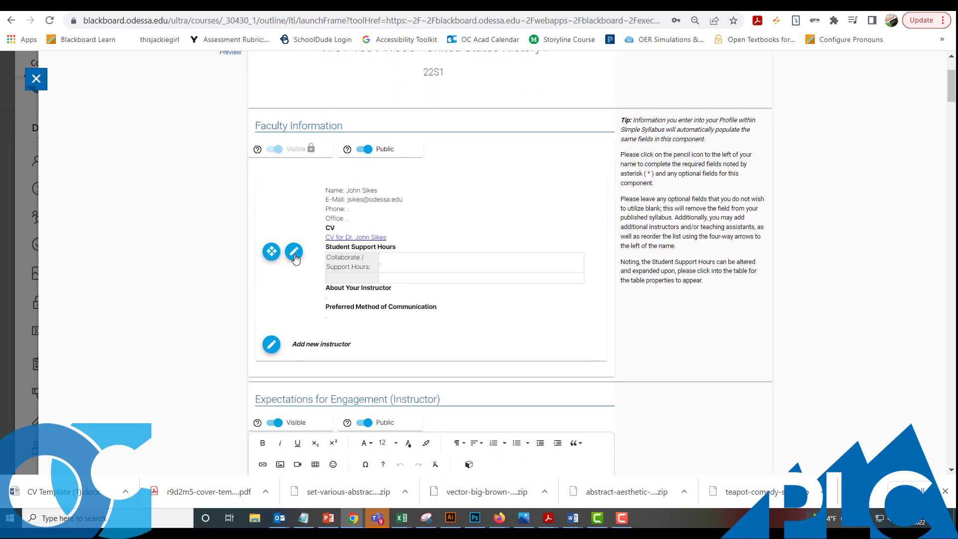
left_click(295, 257)
scroll(304, 257, "down", 3)
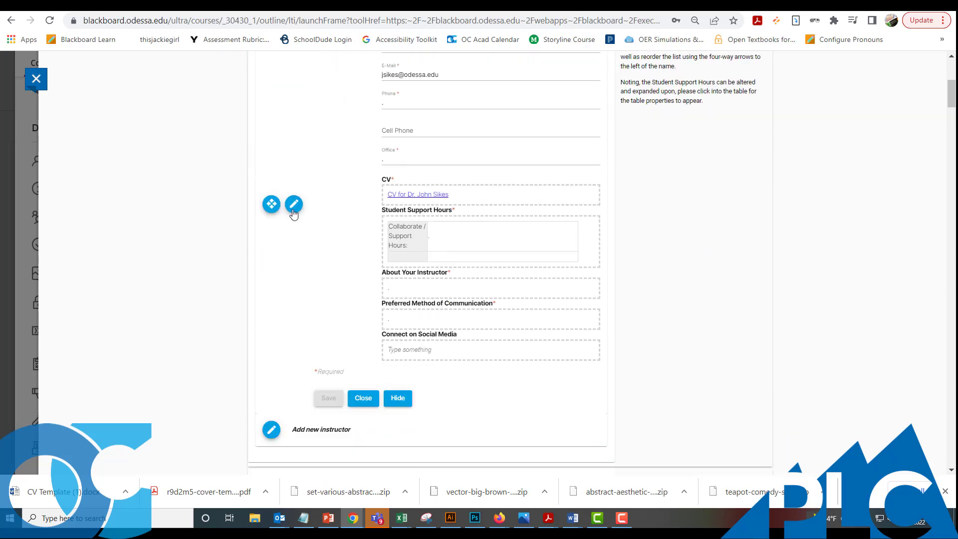
left_click(364, 399)
scroll(362, 365, "down", 3)
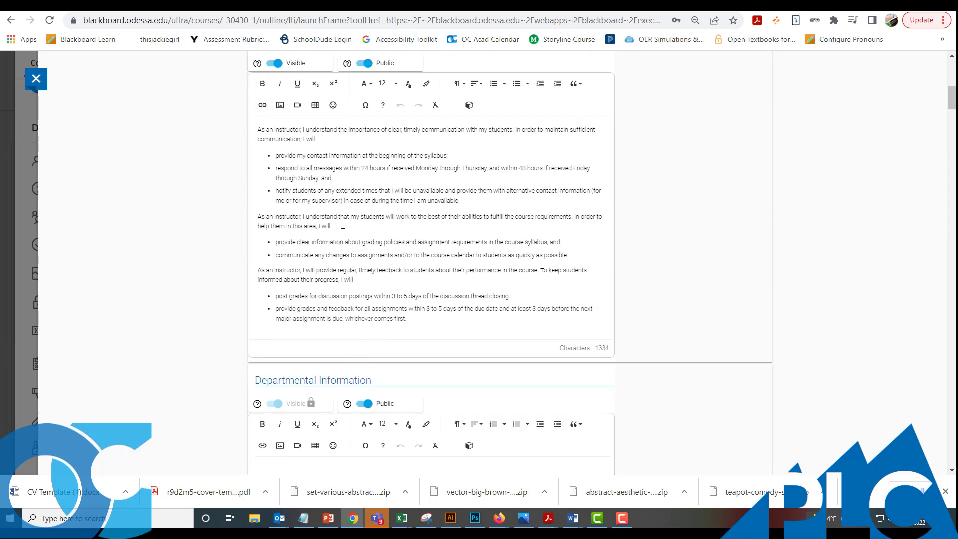
scroll(343, 224, "up", 1)
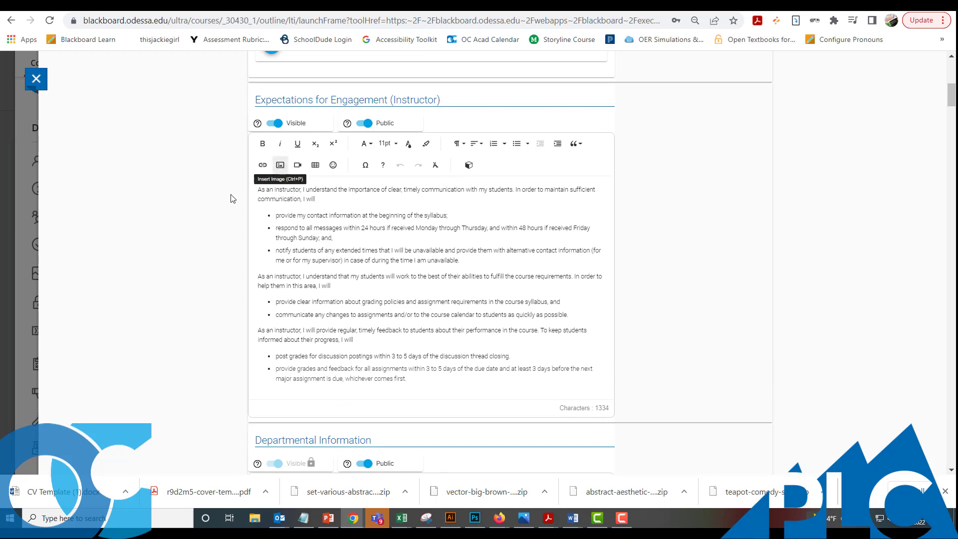
type("h blah")
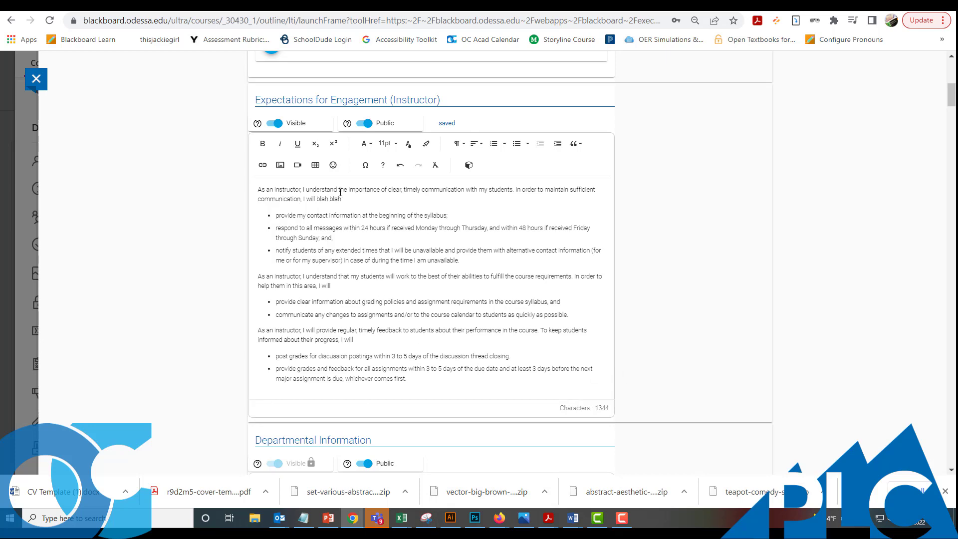
left_click_drag(342, 199, 321, 201)
key("BackSpace")
scroll(427, 193, "down", 20)
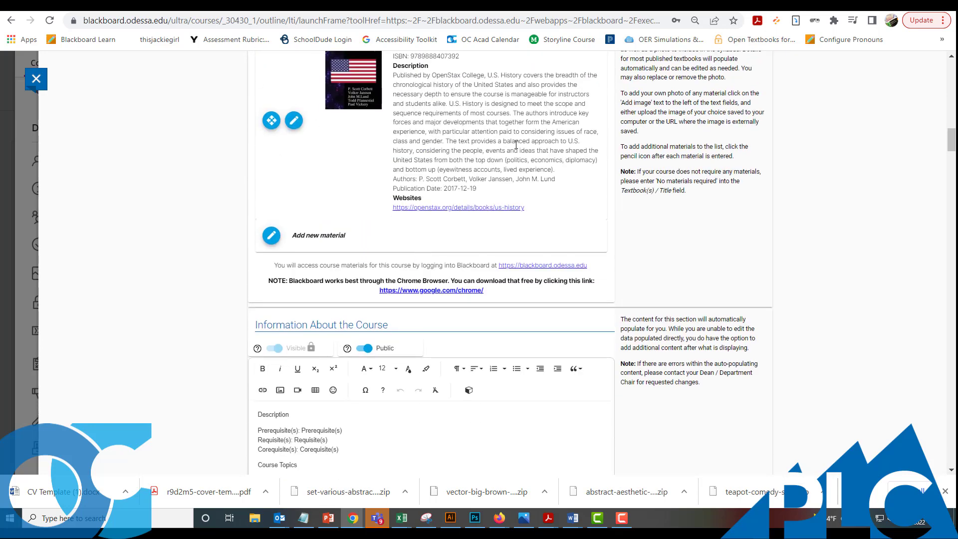
scroll(514, 209, "down", 5)
- Resubmit the HIST 1301 W50C syllabus from the bottom of the page and close the confirmation
scroll(321, 406, "down", 20)
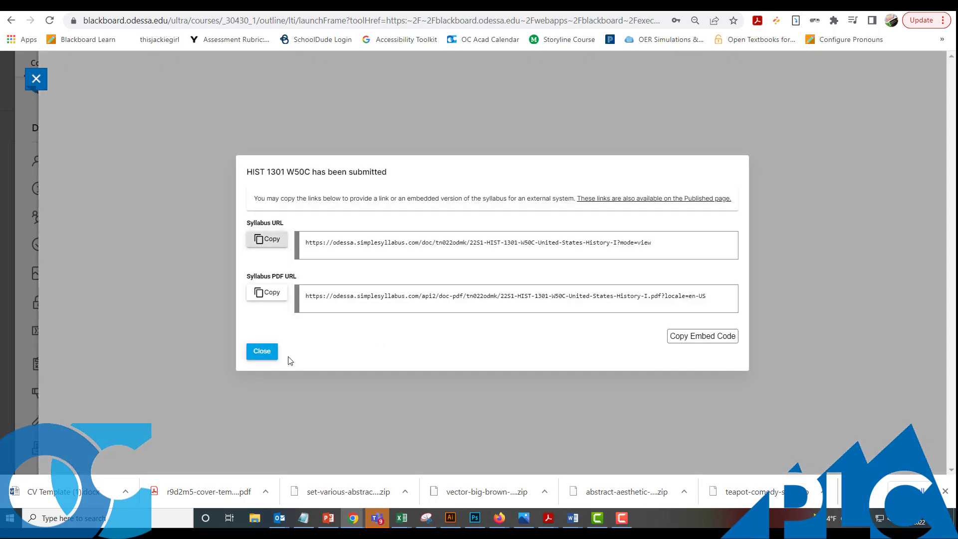
left_click(262, 351)
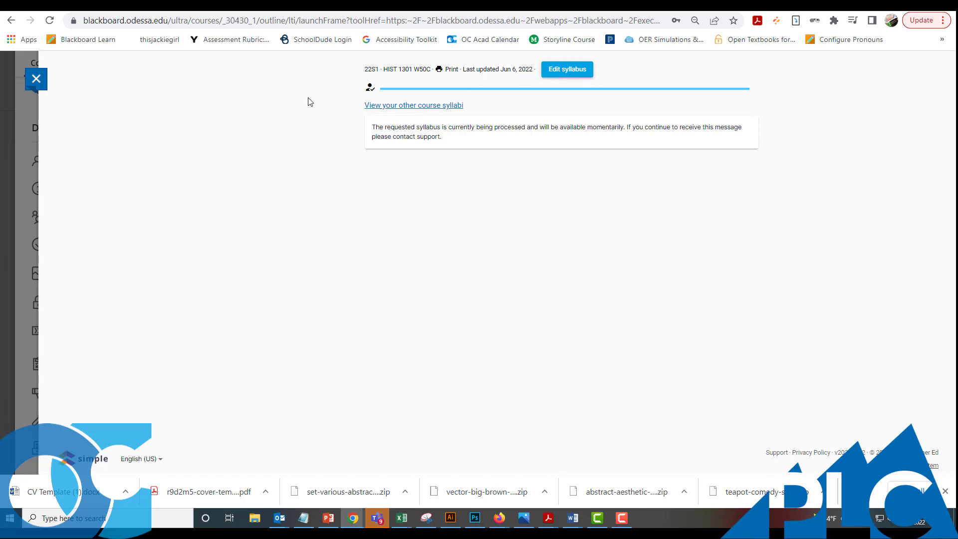
- Set the Course Syllabus (Simple Syllabus) item in Start Here to 'Visible to students' and reopen it
left_click(36, 79)
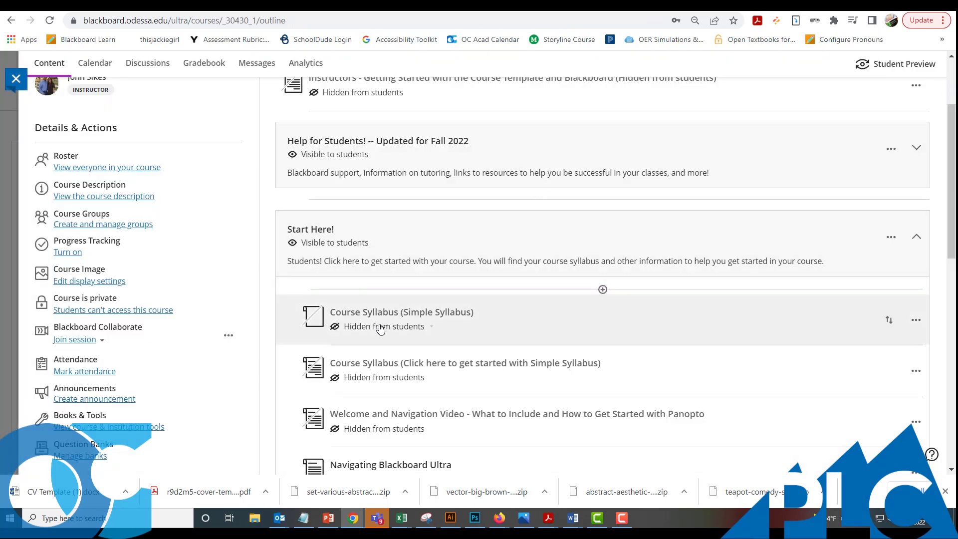
left_click(380, 327)
left_click(349, 343)
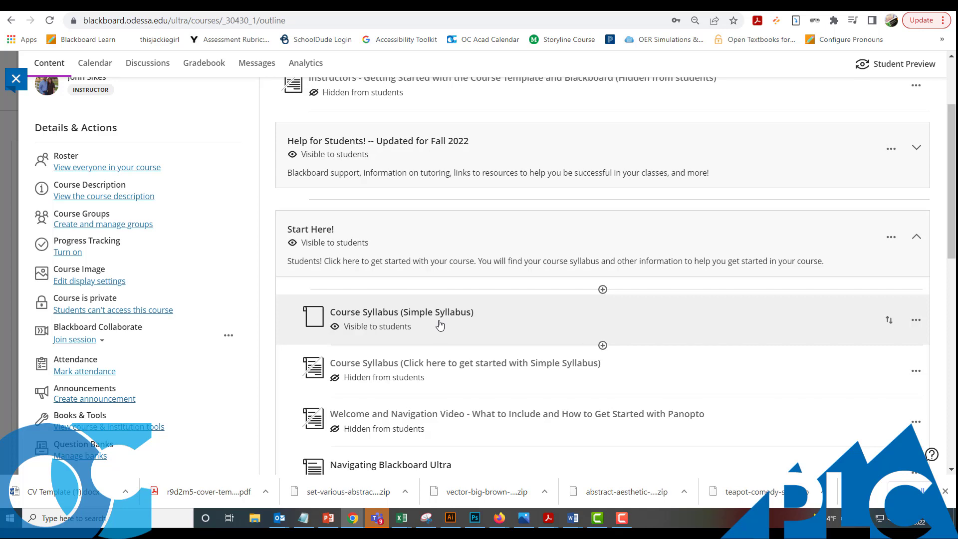
left_click(440, 324)
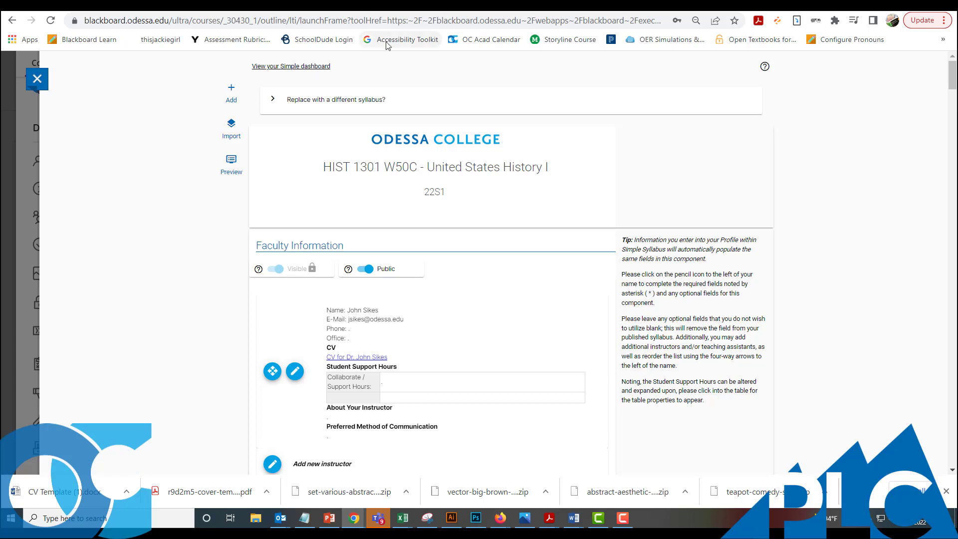
- From the Simple dashboard, open the instructor Profile and review its contact, About, CV and engagement details
left_click(301, 66)
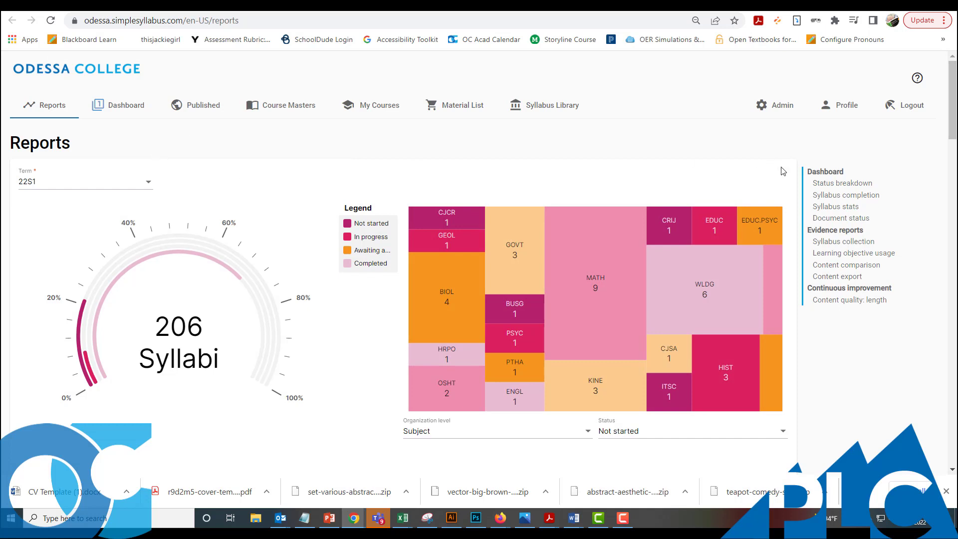
left_click(840, 104)
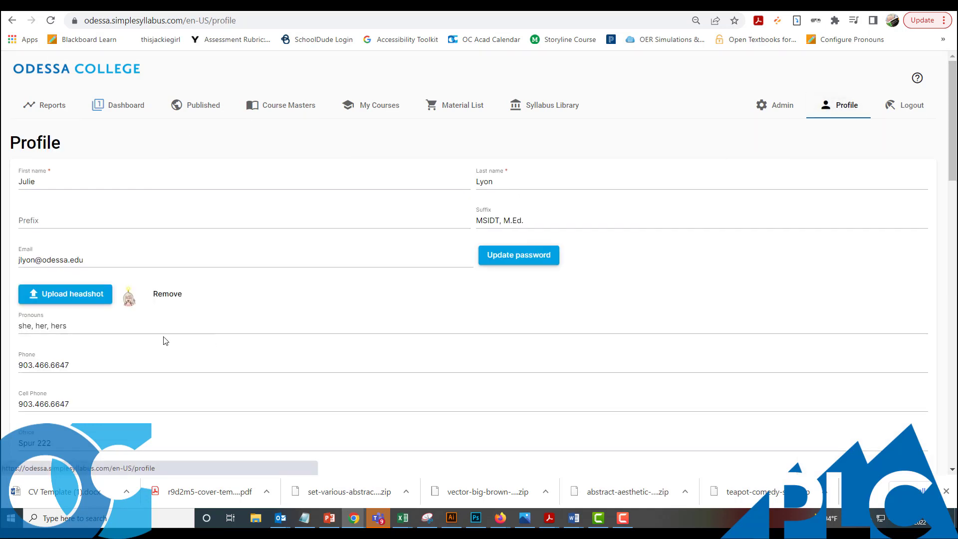
scroll(147, 321, "down", 3)
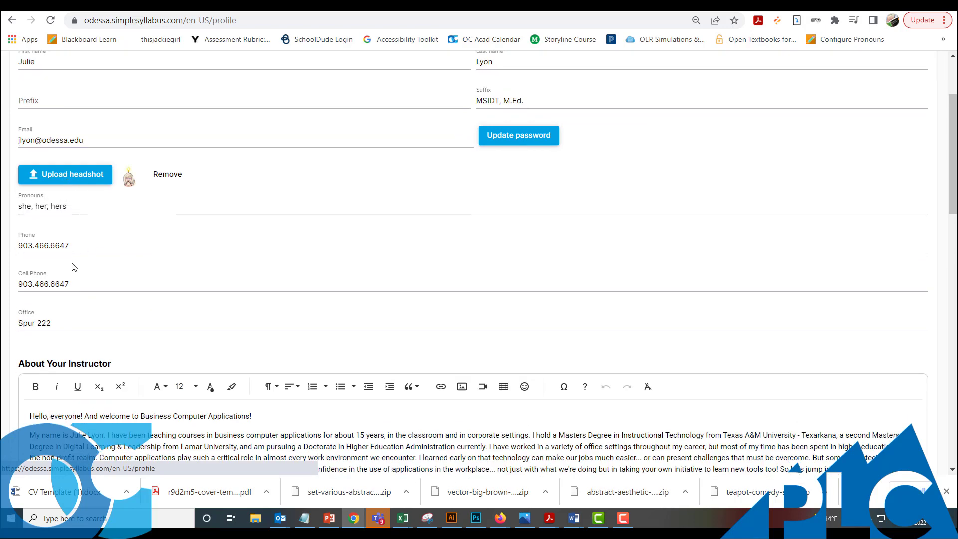
scroll(90, 244, "down", 5)
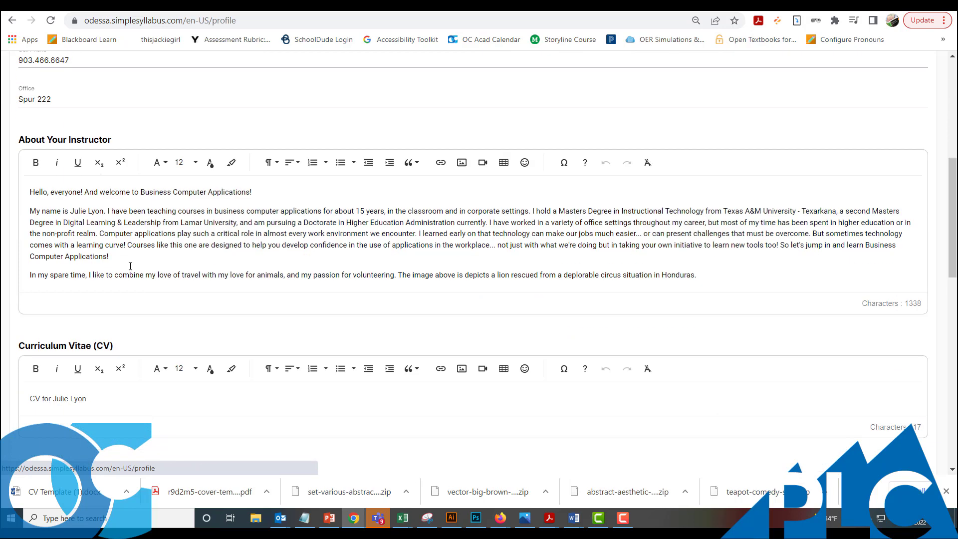
scroll(139, 227, "down", 3)
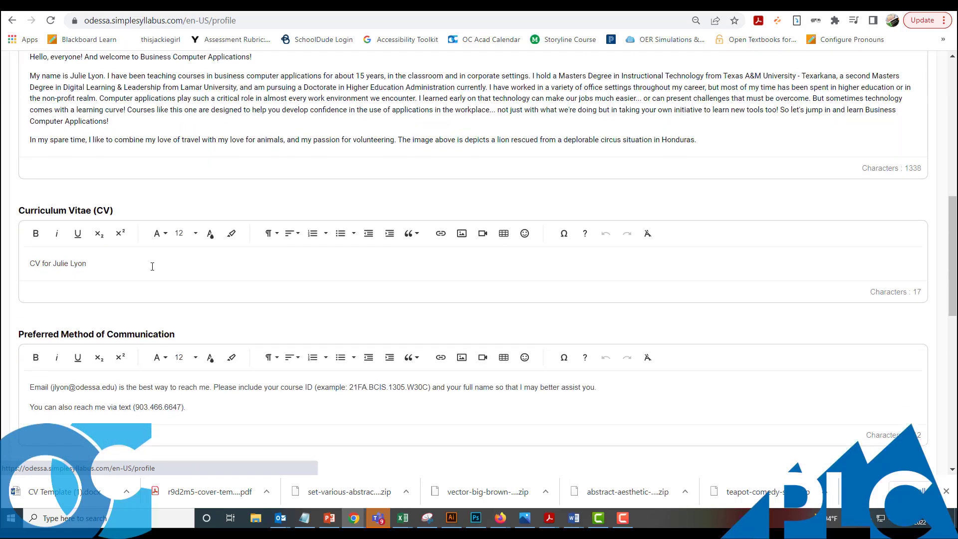
scroll(116, 264, "down", 4)
scroll(99, 268, "up", 4)
left_click_drag(88, 265, 30, 264)
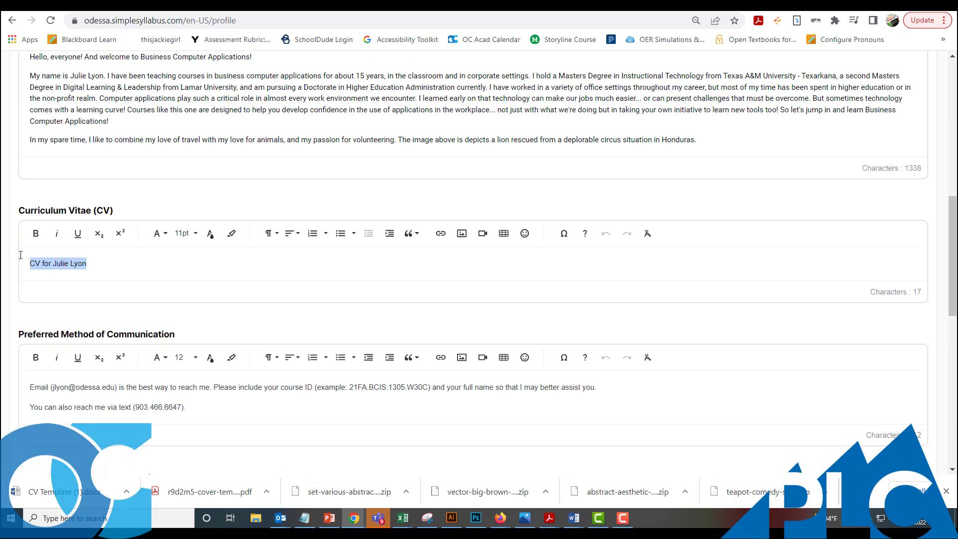
left_click(101, 269)
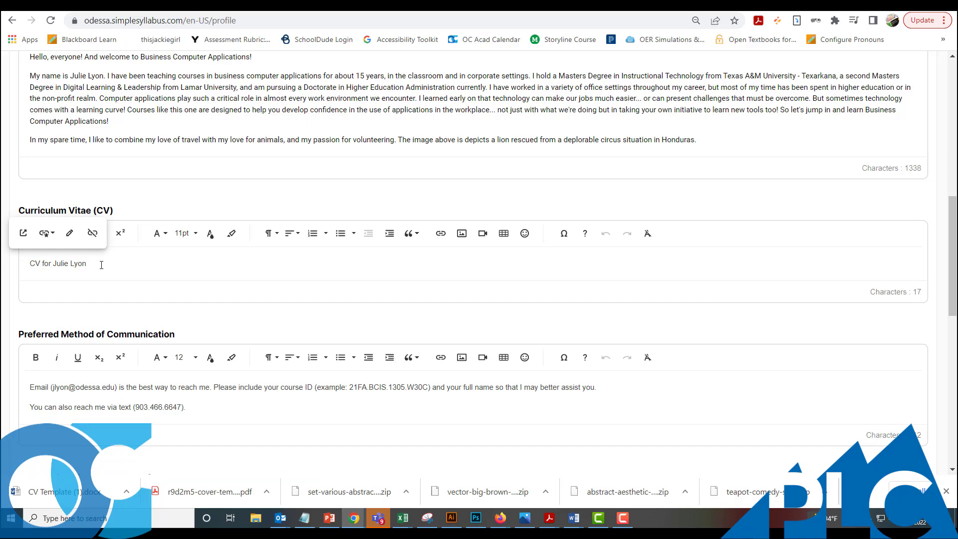
scroll(102, 265, "down", 2)
scroll(178, 253, "down", 7)
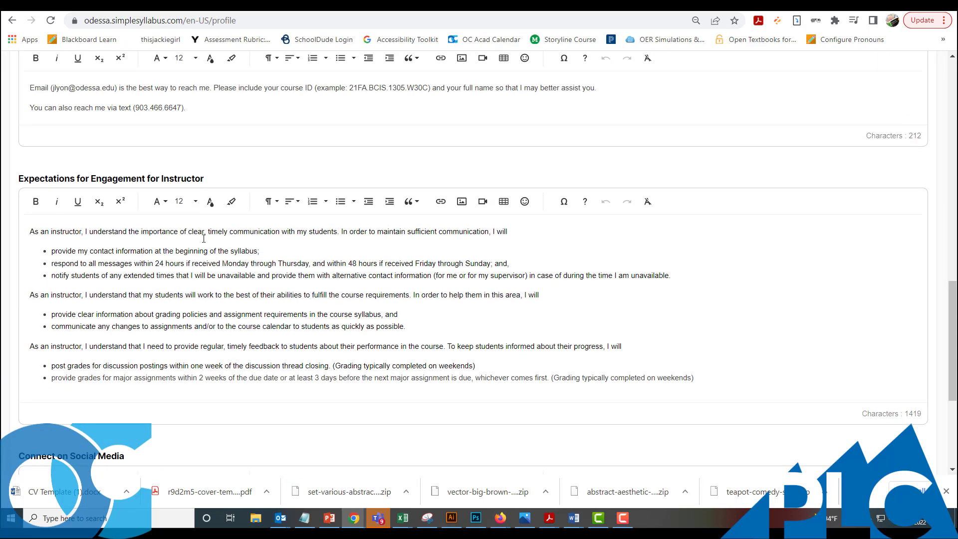
scroll(205, 238, "up", 20)
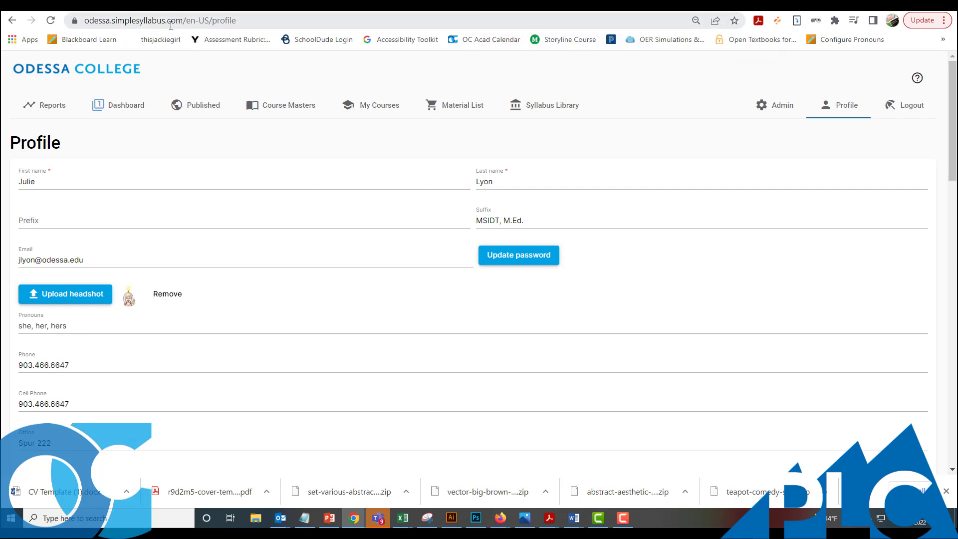
- Check the Simple Syllabus site address, then return to the Blackboard tab with the HIST 1301 W50C editor
left_click_drag(187, 23, 98, 26)
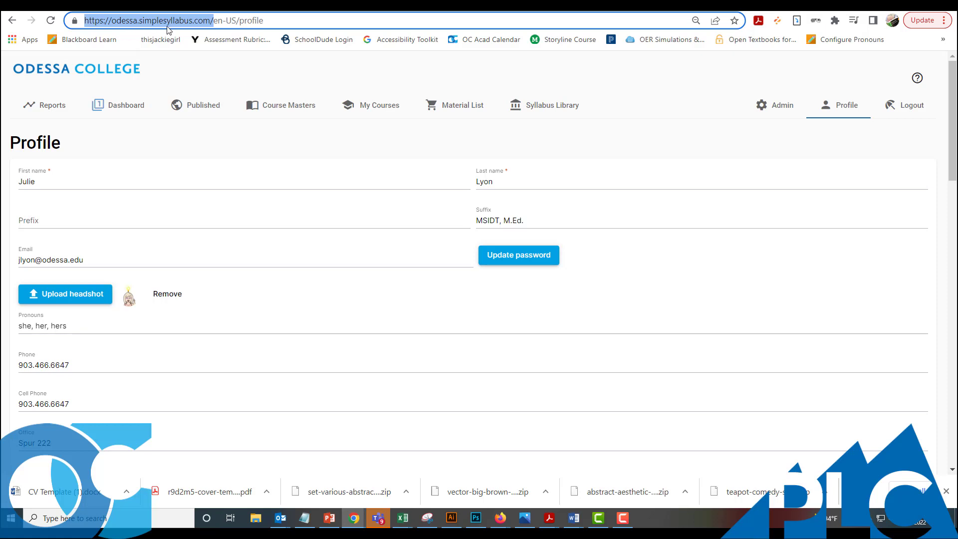
left_click(190, 24)
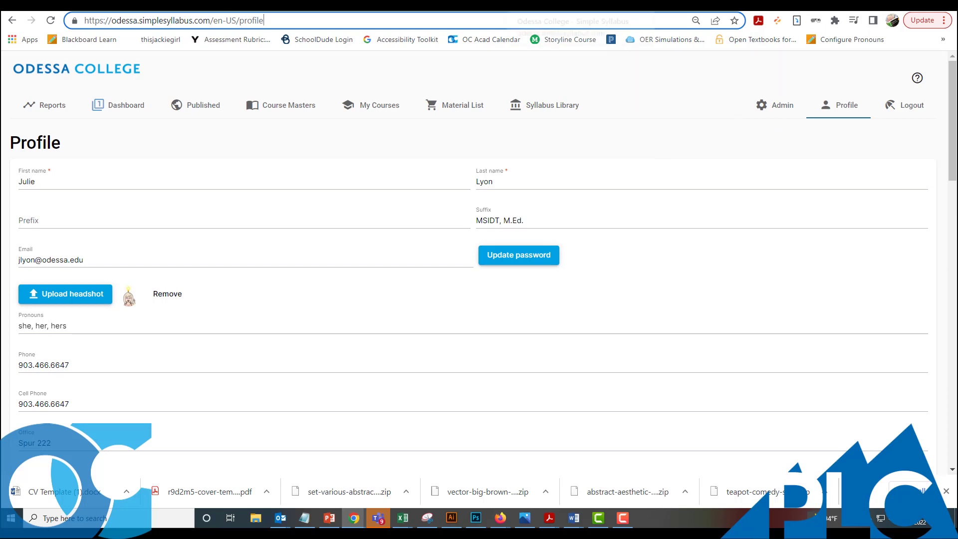
left_click(530, 10)
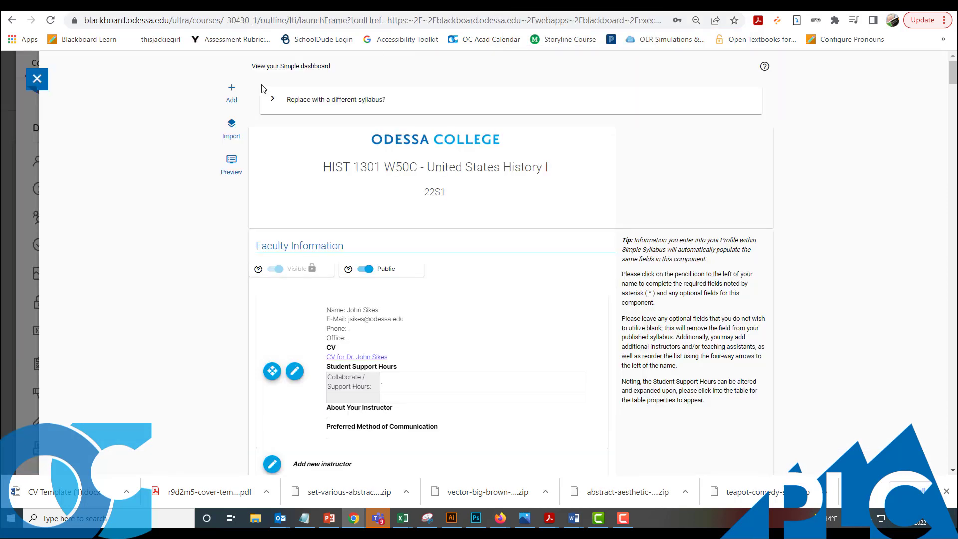
- Close the syllabus panel and relaunch Course Syllabus (Simple Syllabus) from the Start Here folder
left_click(37, 79)
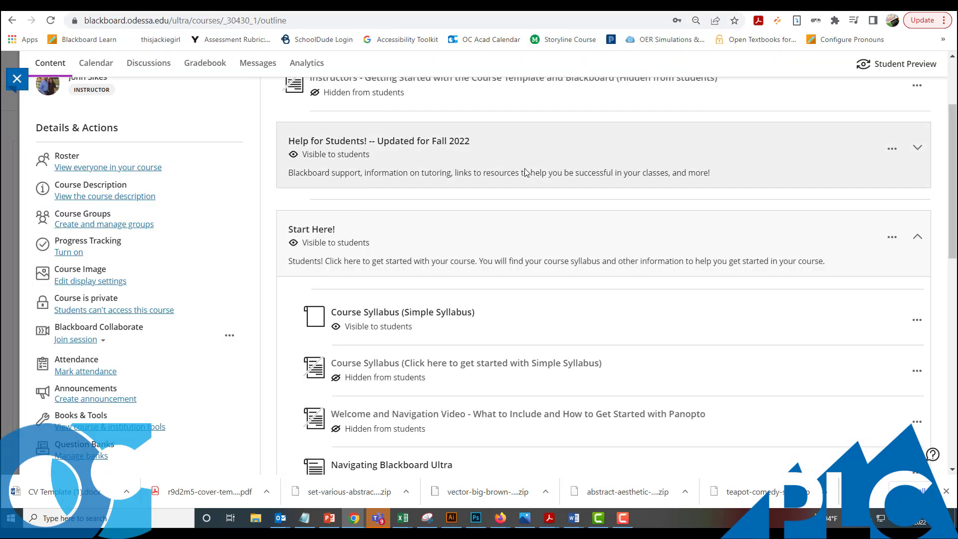
scroll(514, 192, "down", 4)
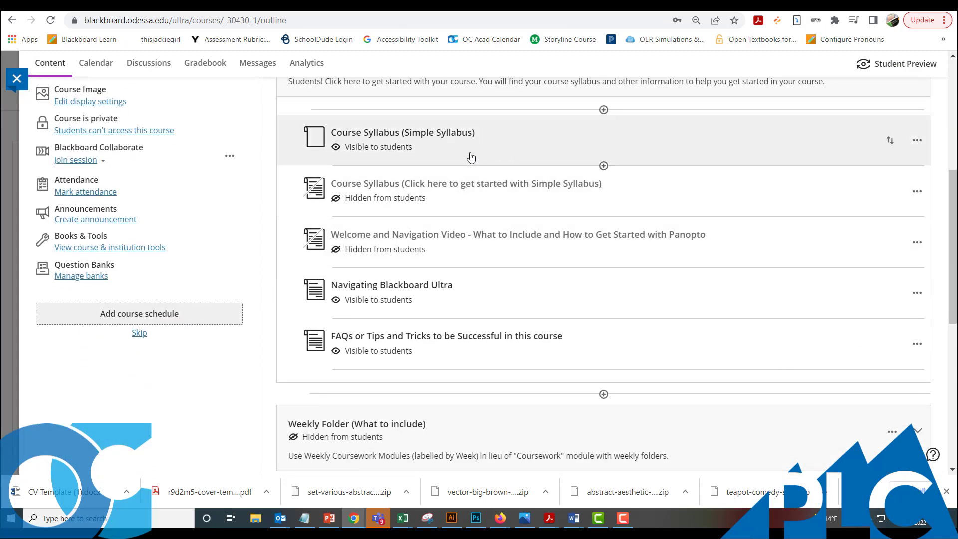
scroll(464, 165, "down", 3)
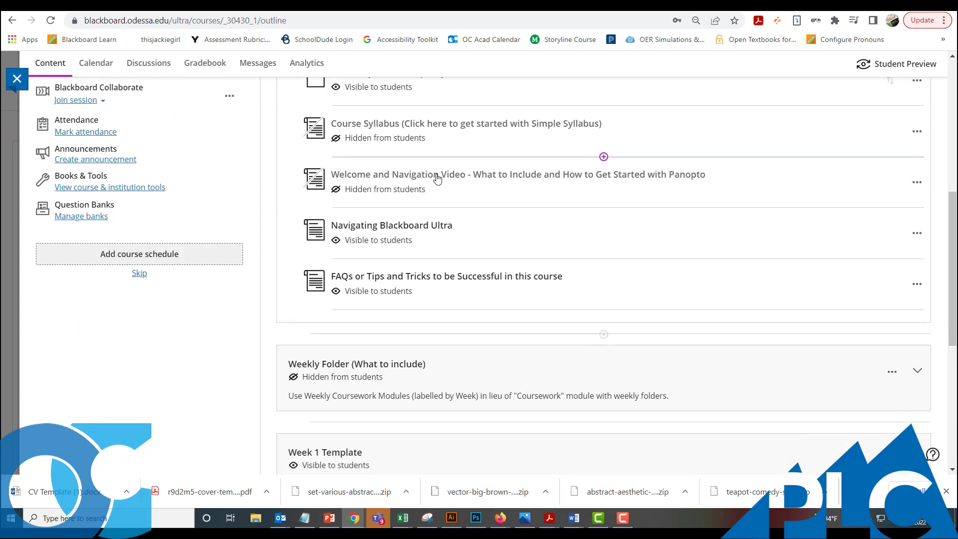
scroll(405, 201, "up", 3)
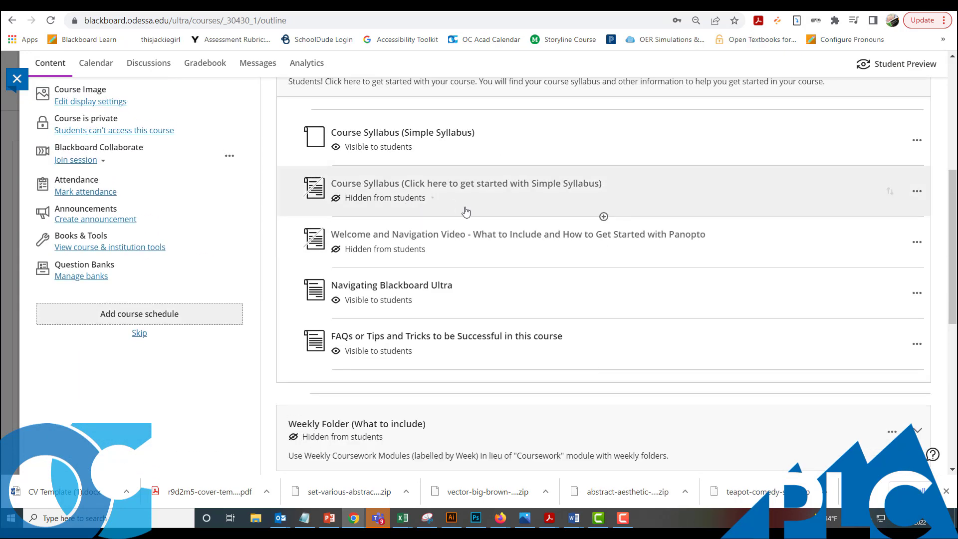
left_click(457, 155)
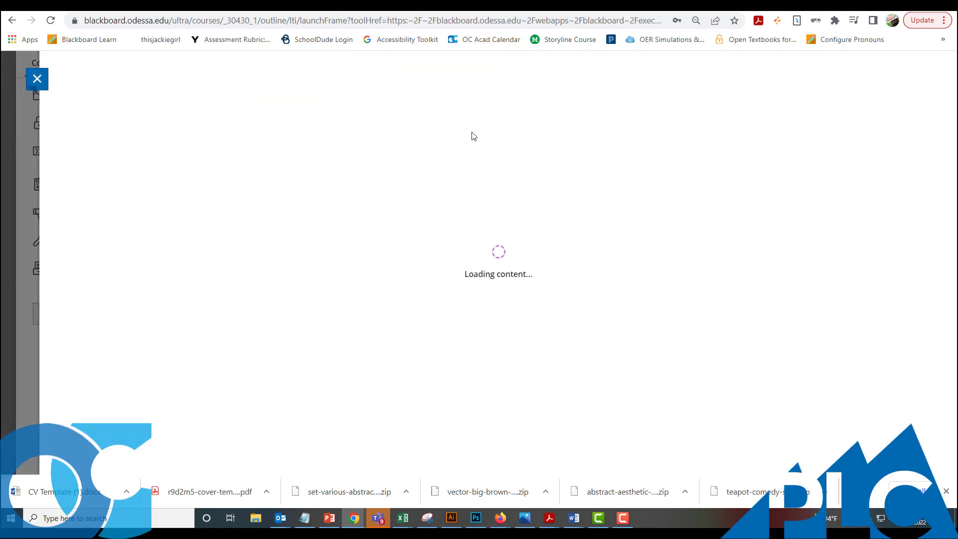